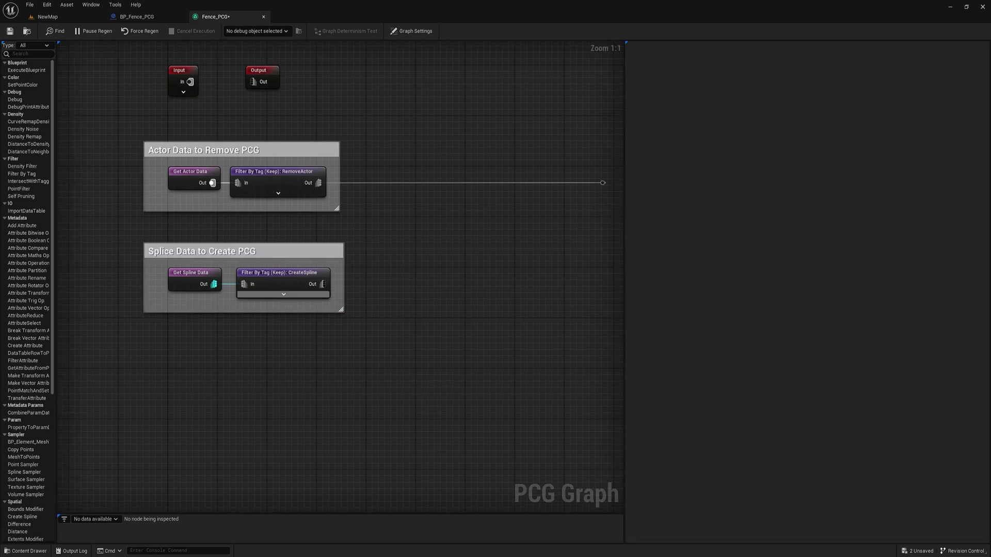
Add a Spline Sampler node fed by the output of the CreateSpline Filter By Tag node.
{"action": "type", "text": "spline"}
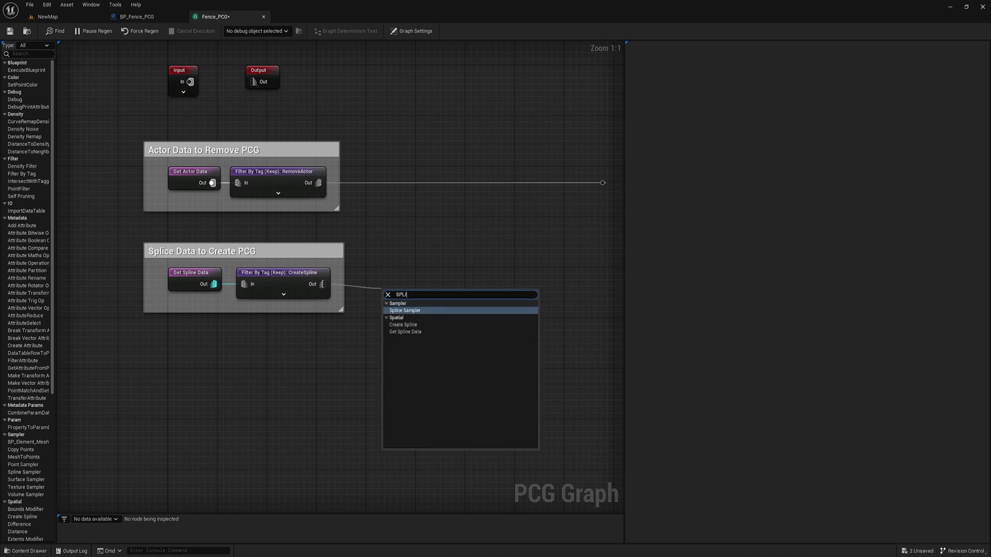
{"action": "left_click", "coordinate": [417, 310]}
{"action": "left_click", "coordinate": [443, 331]}
{"action": "right_click_drag", "start_coordinate": [443, 330], "coordinate": [342, 325]}
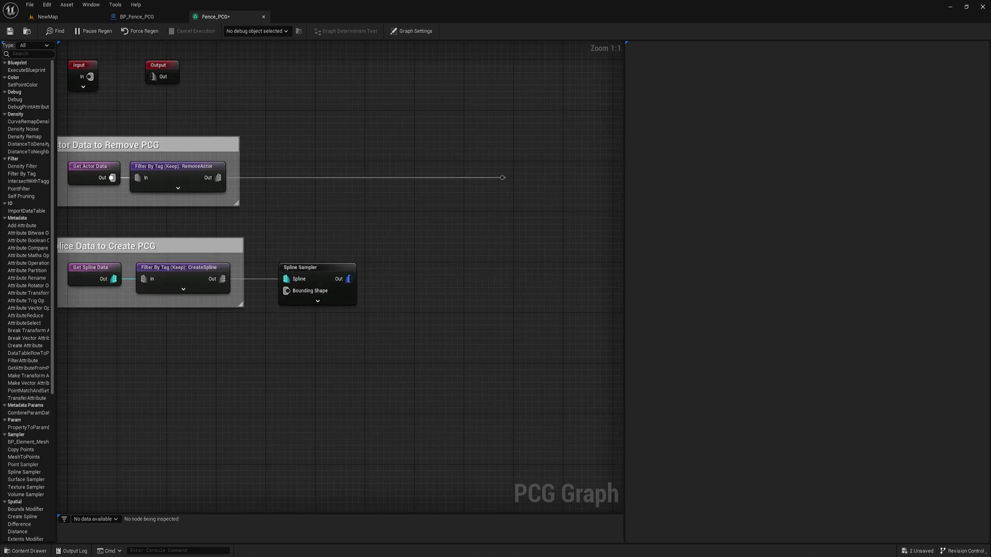
Add a StaticMeshSpawner node fed by the Spline Sampler's output and align it with the row.
{"action": "left_click", "coordinate": [317, 277]}
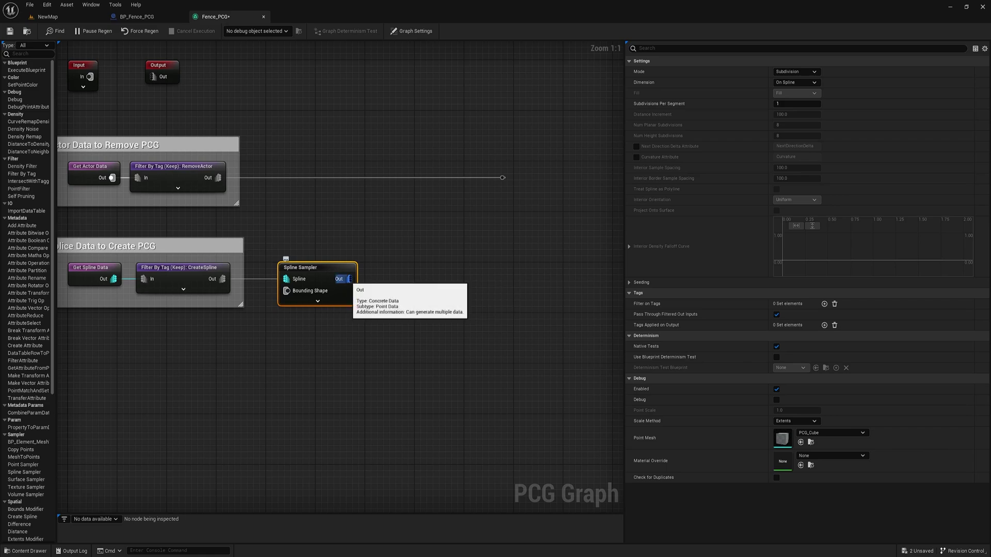
{"action": "left_click_drag", "start_coordinate": [350, 279], "coordinate": [386, 284]}
{"action": "type", "text": "STA"}
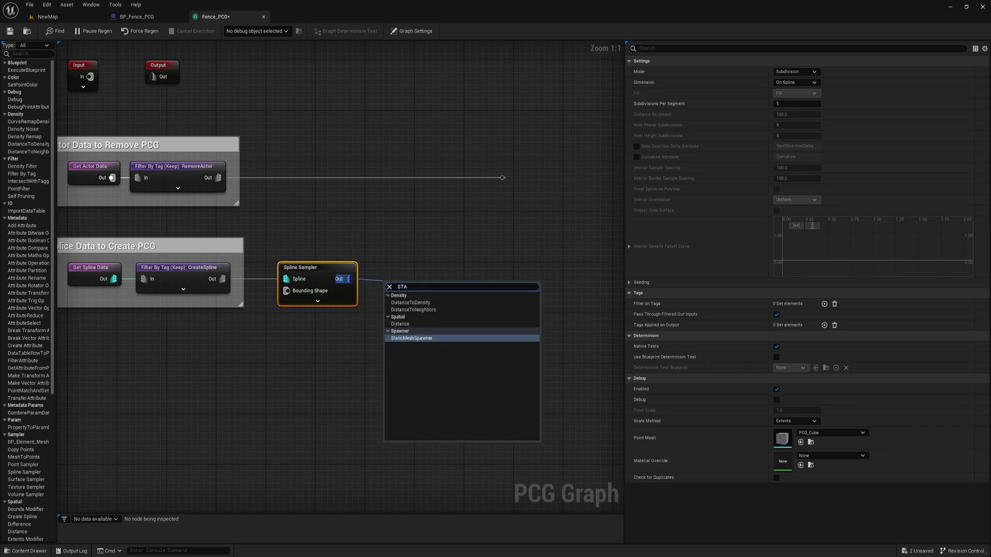
{"action": "key", "text": "Return"}
{"action": "left_click_drag", "start_coordinate": [413, 280], "coordinate": [413, 274]}
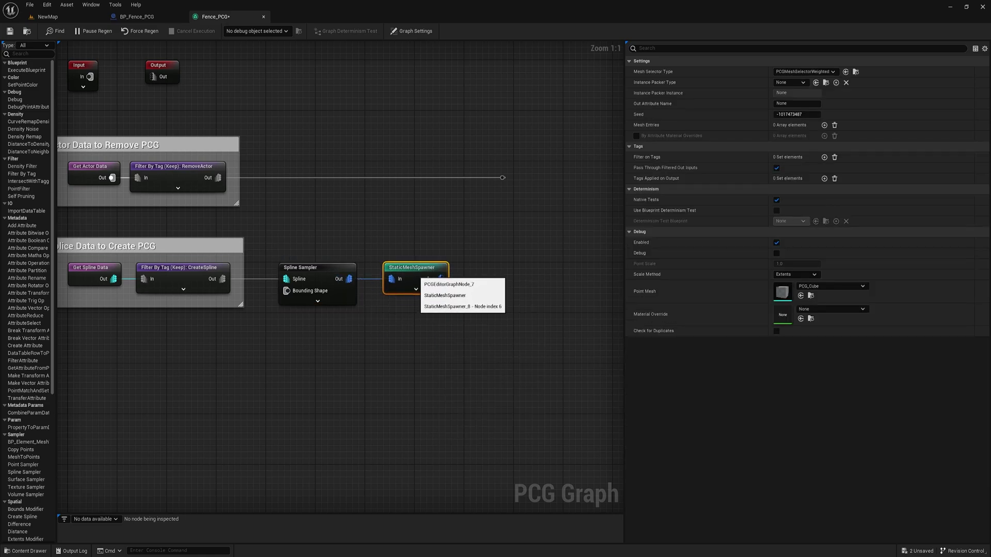
Add a mesh entry to the StaticMeshSpawner using SM_wooden_fence_06 as its static mesh, and locate that mesh in the content browser.
{"action": "left_click", "coordinate": [824, 125]}
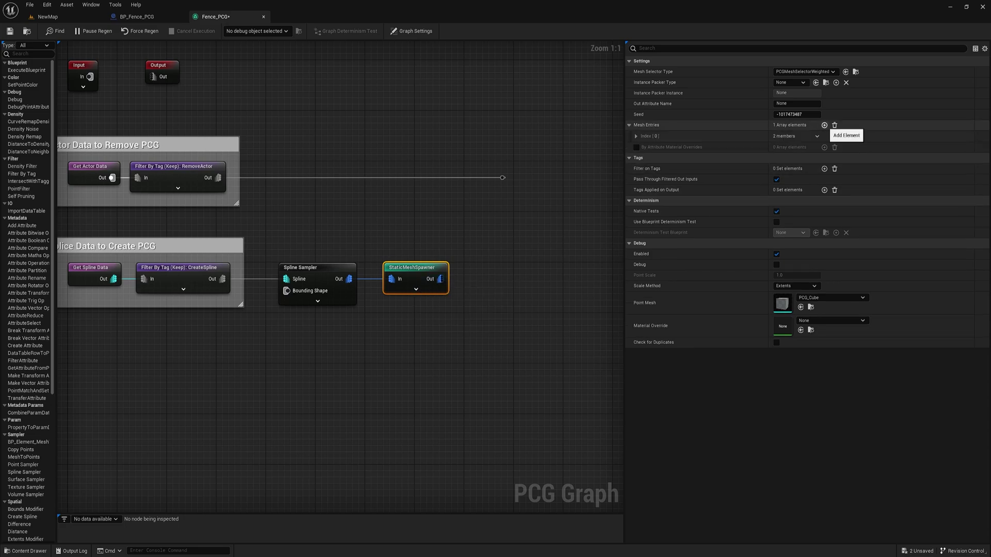
{"action": "left_click", "coordinate": [636, 137]}
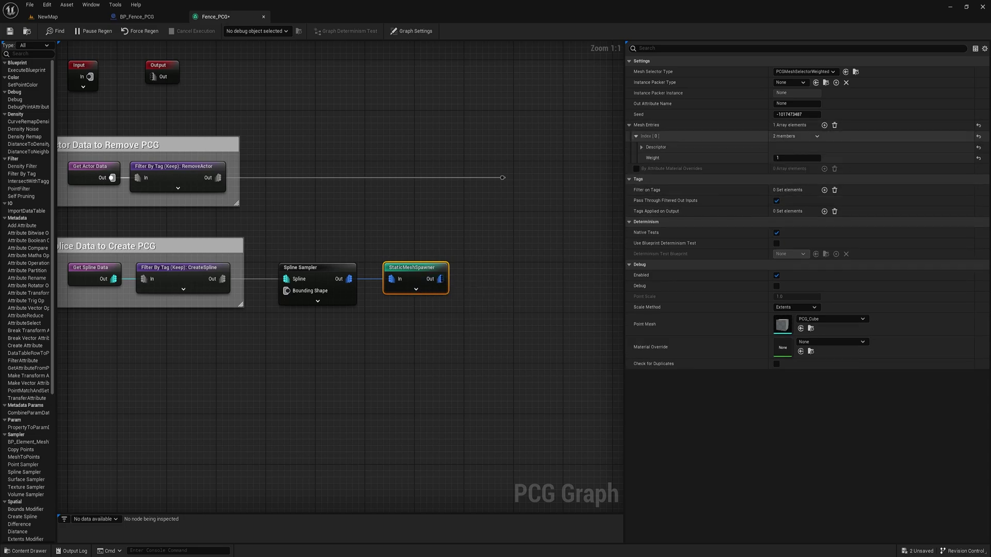
{"action": "left_click", "coordinate": [642, 147]}
{"action": "left_click", "coordinate": [830, 170]}
{"action": "type", "text": "FENCE"}
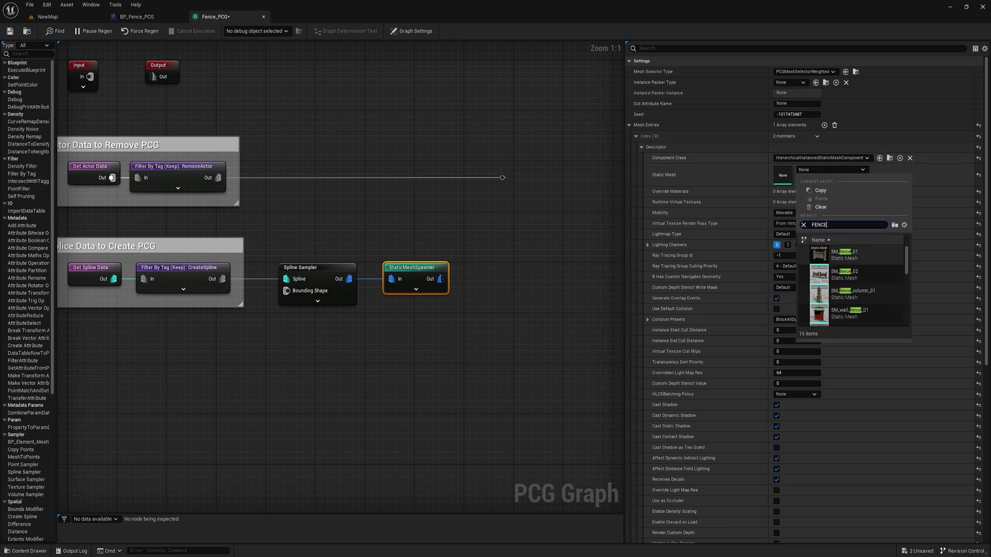
{"action": "scroll", "coordinate": [851, 283], "scroll_direction": "down", "scroll_amount": 13}
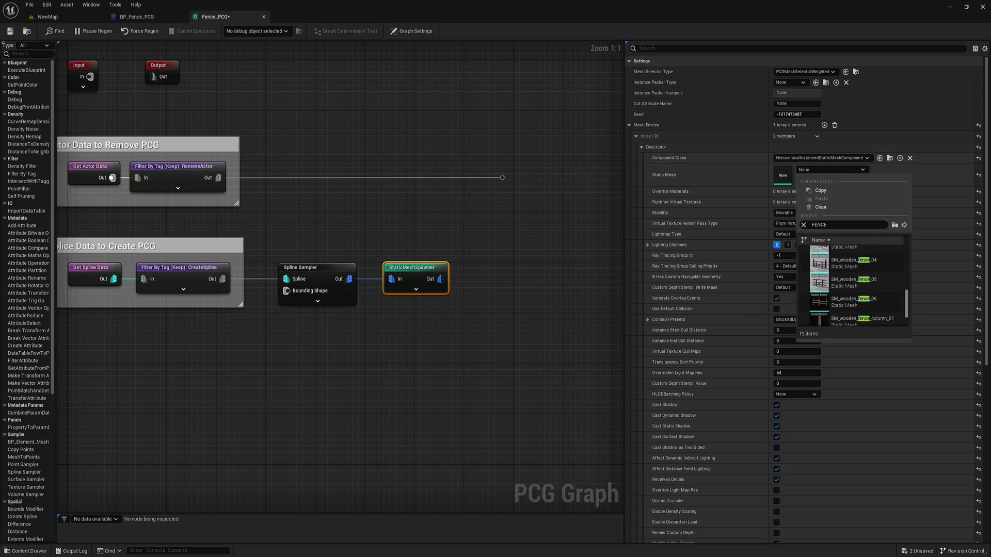
{"action": "left_click", "coordinate": [840, 298]}
{"action": "key", "text": "Return"}
{"action": "left_click", "coordinate": [811, 178]}
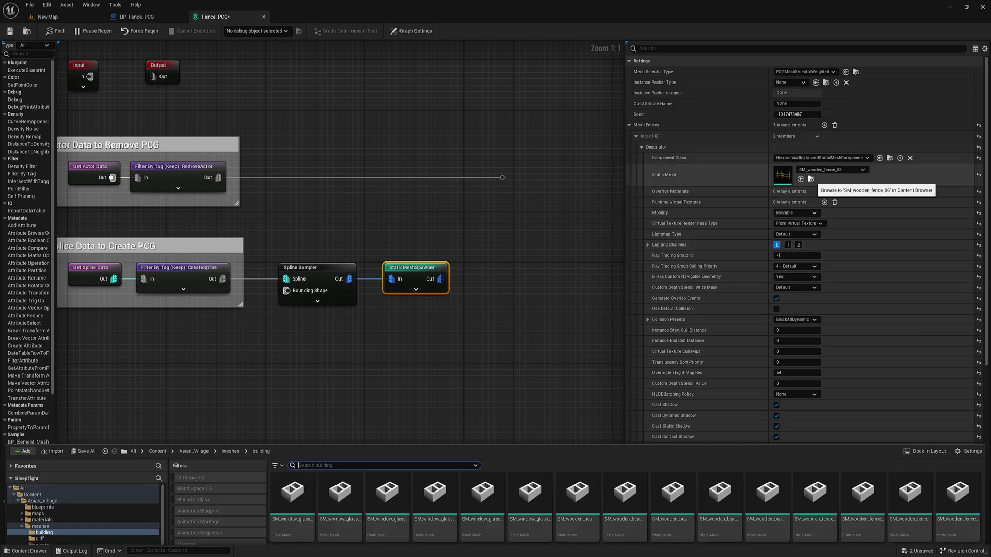
{"action": "mouse_move", "coordinate": [294, 492]}
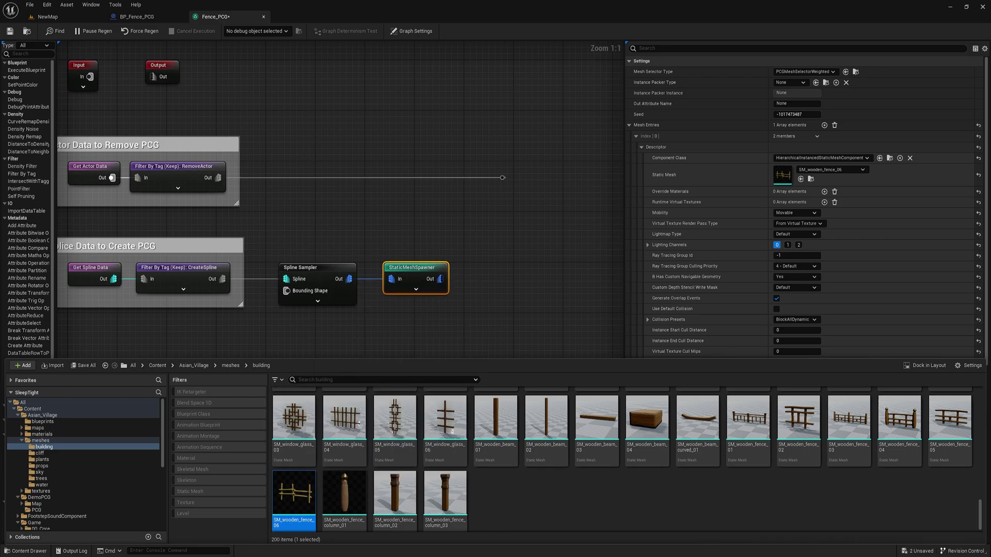
Change the sampling mode of the Spline Sampler node.
{"action": "left_click", "coordinate": [320, 273]}
{"action": "left_click", "coordinate": [795, 71]}
{"action": "left_click", "coordinate": [785, 87]}
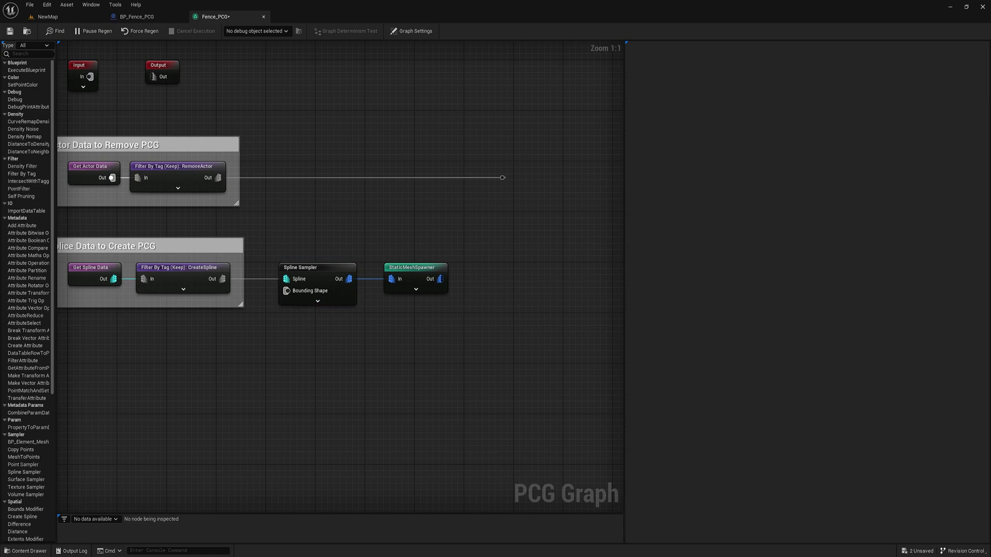
Detach the StaticMeshSpawner, move it farther away, and add a Difference node fed by the Spline Sampler's output.
{"action": "left_click_drag", "start_coordinate": [401, 282], "coordinate": [575, 280]}
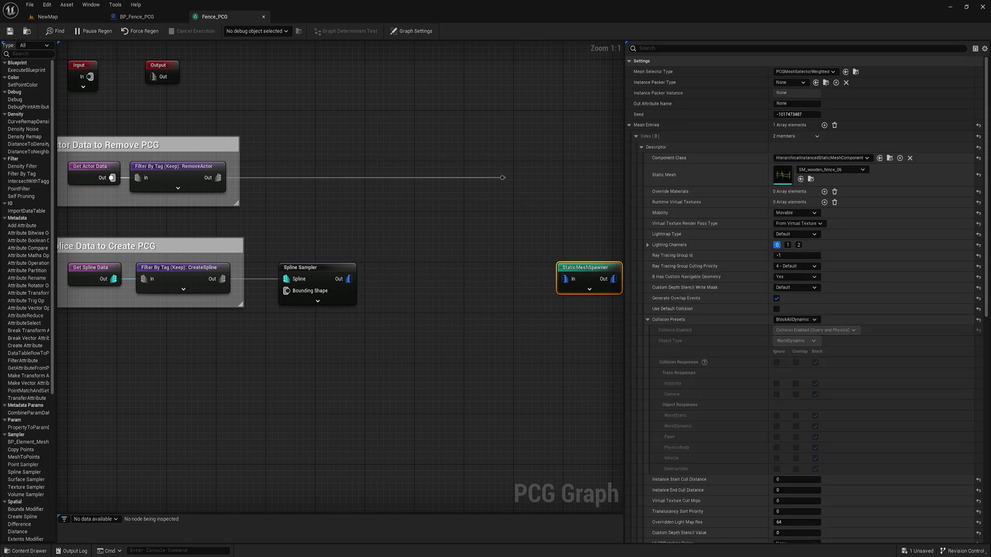
{"action": "right_click_drag", "start_coordinate": [464, 310], "coordinate": [434, 314]}
{"action": "left_click_drag", "start_coordinate": [360, 285], "coordinate": [382, 275]}
{"action": "type", "text": "dif"}
{"action": "key", "text": "Return"}
{"action": "right_click_drag", "start_coordinate": [464, 341], "coordinate": [505, 347]}
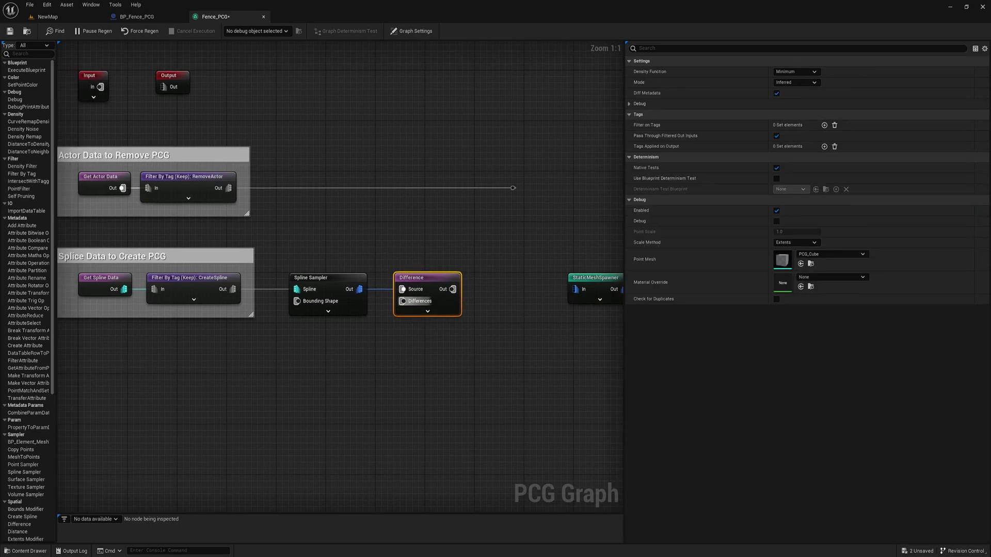
Move the Difference and StaticMeshSpawner nodes together farther along the graph, past the RemoveActor reroute point.
{"action": "right_click_drag", "start_coordinate": [609, 345], "coordinate": [453, 331]}
{"action": "left_click_drag", "start_coordinate": [454, 331], "coordinate": [272, 272]}
{"action": "left_click_drag", "start_coordinate": [272, 291], "coordinate": [506, 295]}
{"action": "right_click_drag", "start_coordinate": [506, 298], "coordinate": [373, 302]}
Connect the RemoveActor reroute to the Differences input and the Difference output to the StaticMeshSpawner, and save the graph.
{"action": "left_click_drag", "start_coordinate": [223, 177], "coordinate": [348, 291]}
{"action": "right_click_drag", "start_coordinate": [324, 315], "coordinate": [275, 303]}
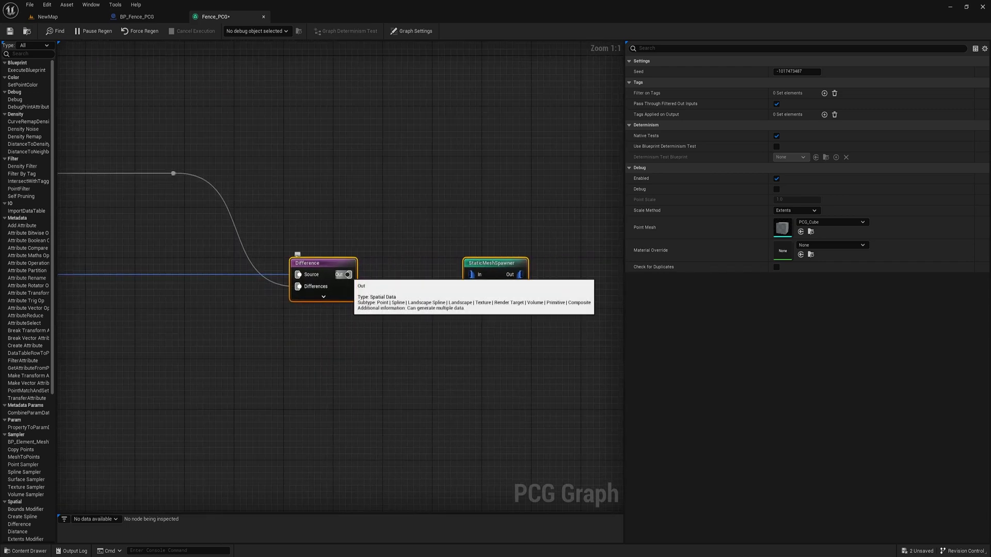
{"action": "left_click_drag", "start_coordinate": [349, 274], "coordinate": [379, 275]}
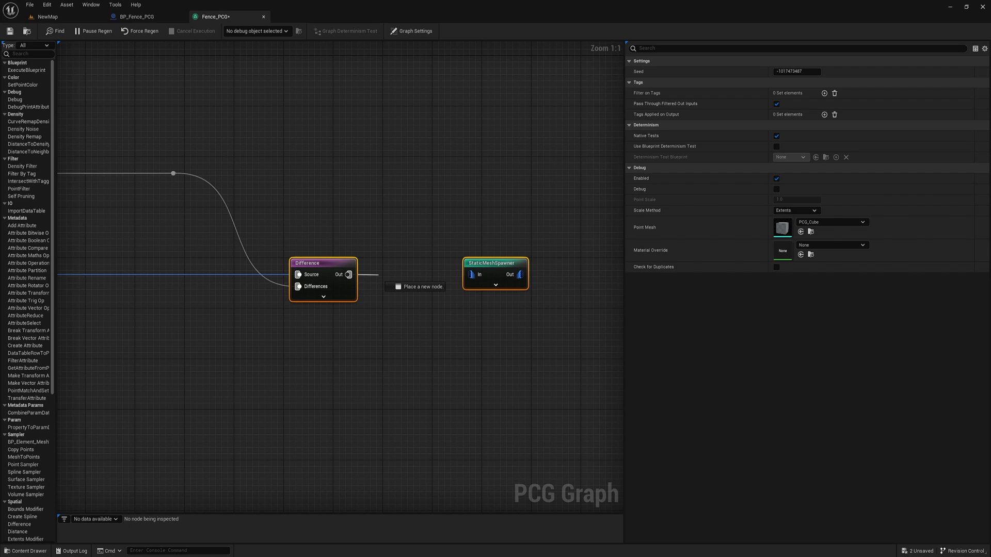
{"action": "left_click", "coordinate": [10, 31]}
View the fence in NewMap, and rename the Cube component of the BP_Fence_PCG blueprint as Remove.
{"action": "left_click", "coordinate": [48, 17]}
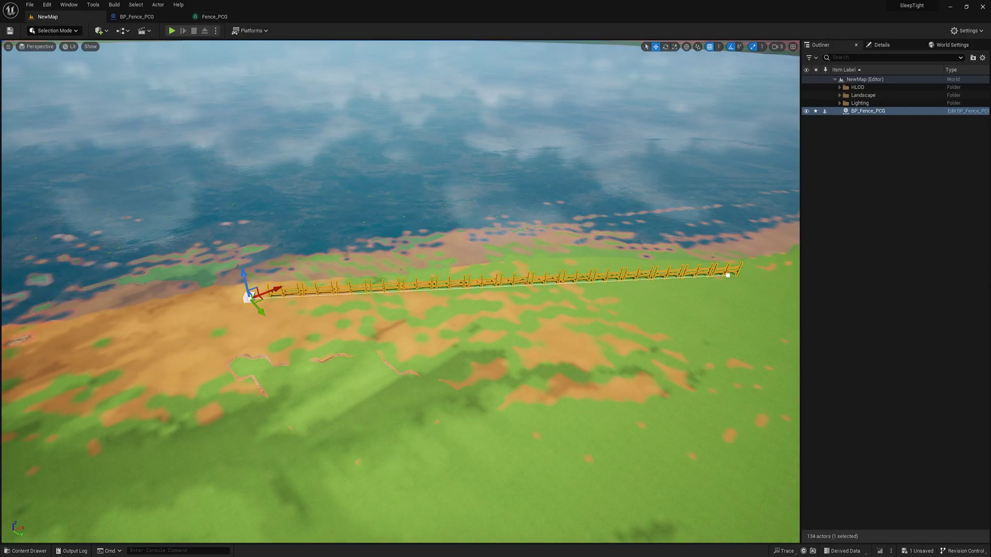
{"action": "key", "text": "w"}
{"action": "right_click_drag", "start_coordinate": [401, 291], "coordinate": [434, 281]}
{"action": "key", "text": "s"}
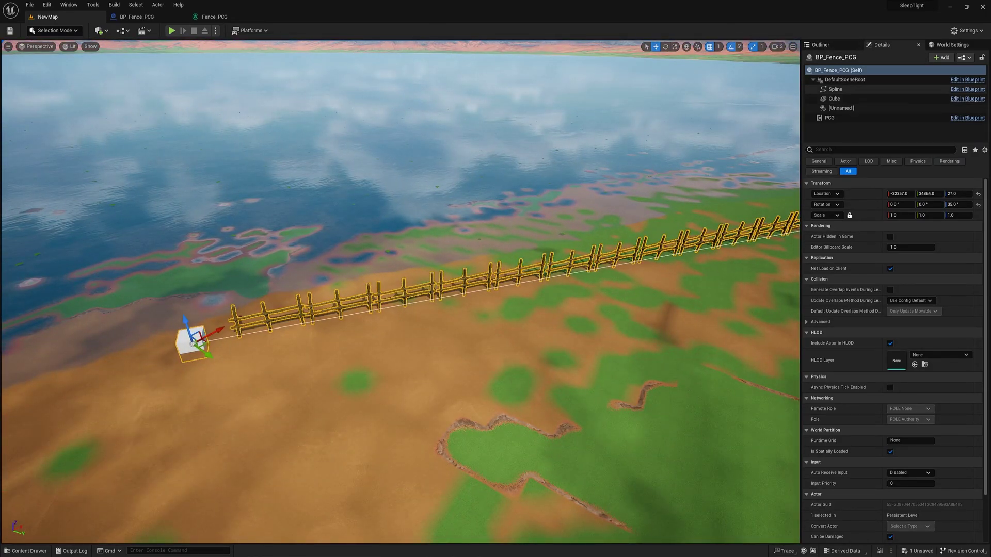
{"action": "left_click", "coordinate": [136, 16]}
{"action": "left_click", "coordinate": [46, 90]}
{"action": "key", "text": "F2"}
{"action": "type", "text": "rE"}
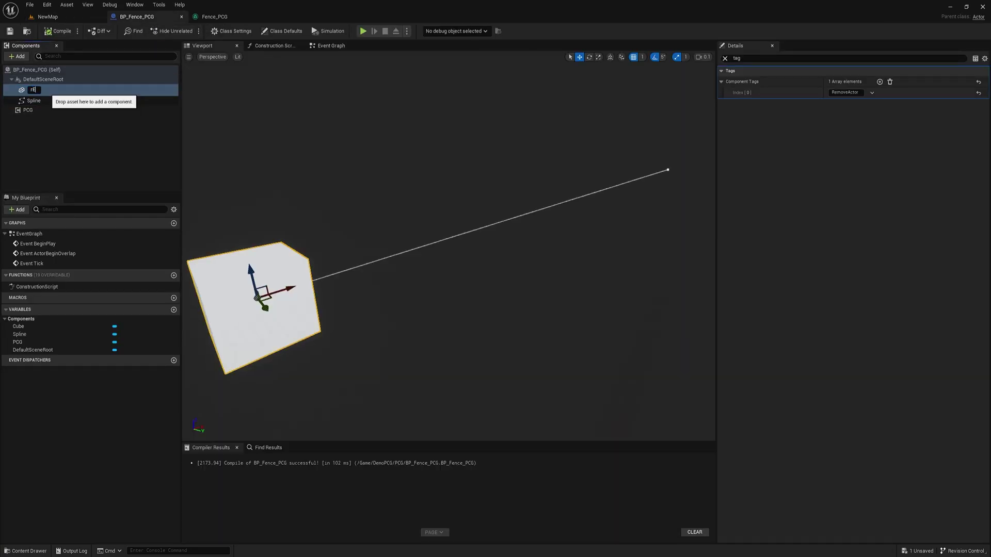
{"action": "type", "text": "move"}
{"action": "key", "text": "Return"}
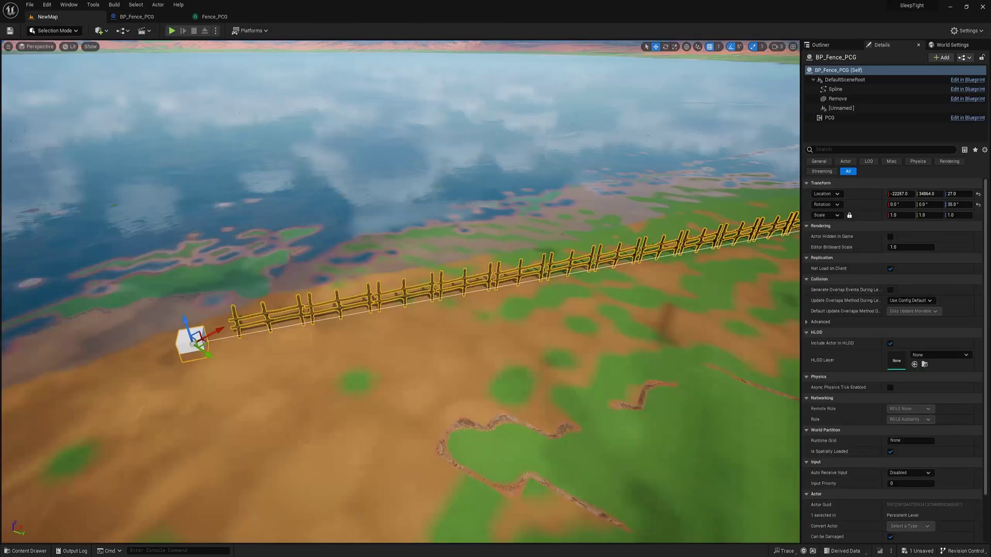
Move the fence actor's Remove cube onto the fence line and scale it to 5.0 by 2.0 by 1.0.
{"action": "left_click", "coordinate": [837, 99]}
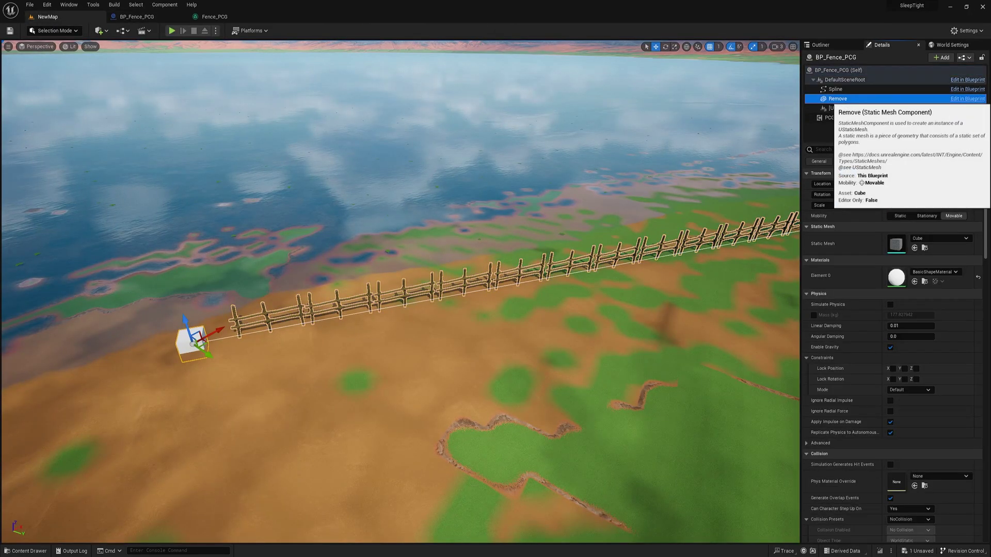
{"action": "left_click_drag", "start_coordinate": [193, 342], "coordinate": [413, 308]}
{"action": "key", "text": "e"}
{"action": "key", "text": "r"}
{"action": "left_click_drag", "start_coordinate": [351, 335], "coordinate": [448, 295]}
{"action": "key", "text": "w"}
{"action": "right_click_drag", "start_coordinate": [448, 295], "coordinate": [490, 266]}
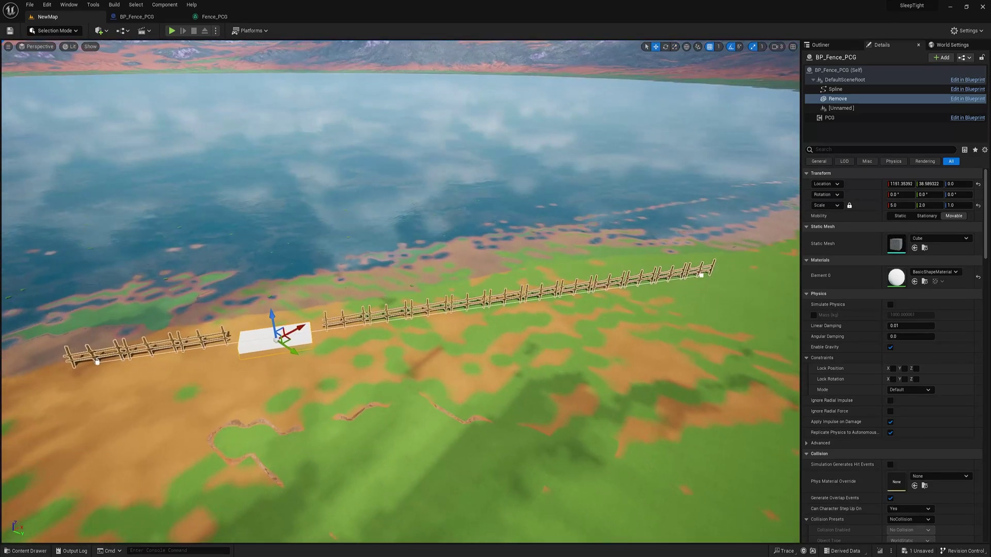
Duplicate the Remove cube farther along the fence to cut a second gap, and check it in game view.
{"action": "left_click_drag", "start_coordinate": [289, 333], "coordinate": [539, 295], "text": "alt"}
{"action": "right_click_drag", "start_coordinate": [540, 295], "coordinate": [492, 281]}
{"action": "key", "text": "g"}
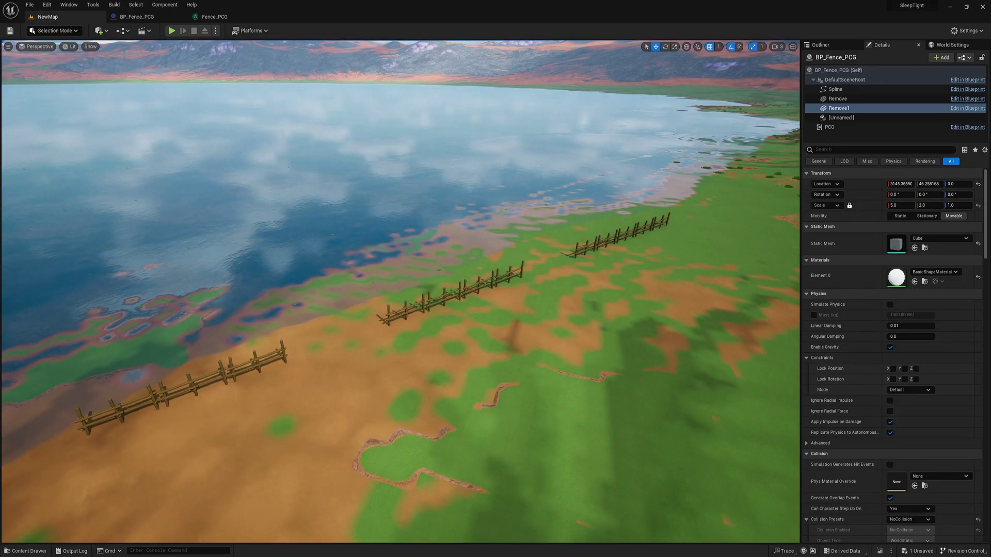
{"action": "key", "text": "g"}
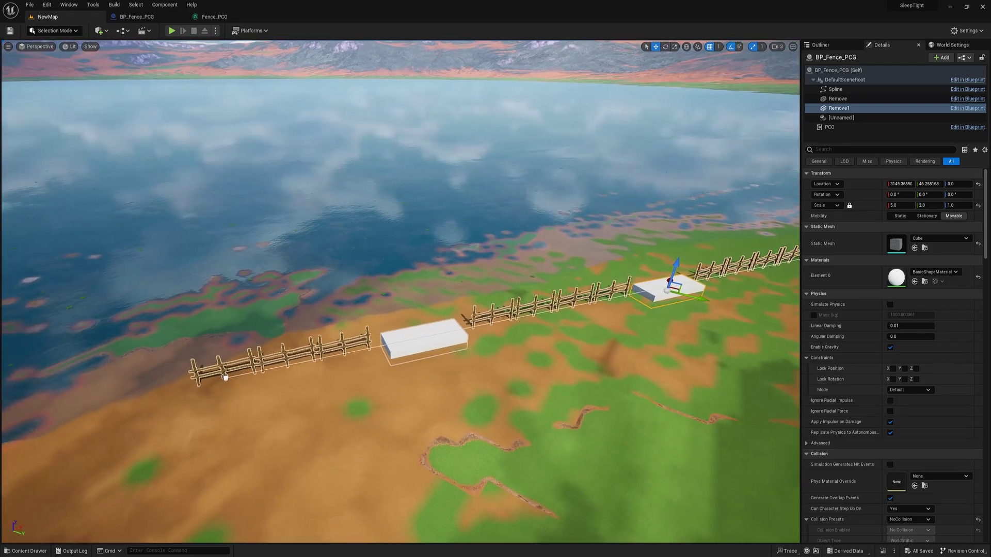
Raise the whole BP_Fence_PCG actor above the terrain and inspect how the fence sits over the landscape.
{"action": "left_click", "coordinate": [516, 392]}
{"action": "right_click_drag", "start_coordinate": [516, 392], "coordinate": [555, 371]}
{"action": "left_click", "coordinate": [182, 406]}
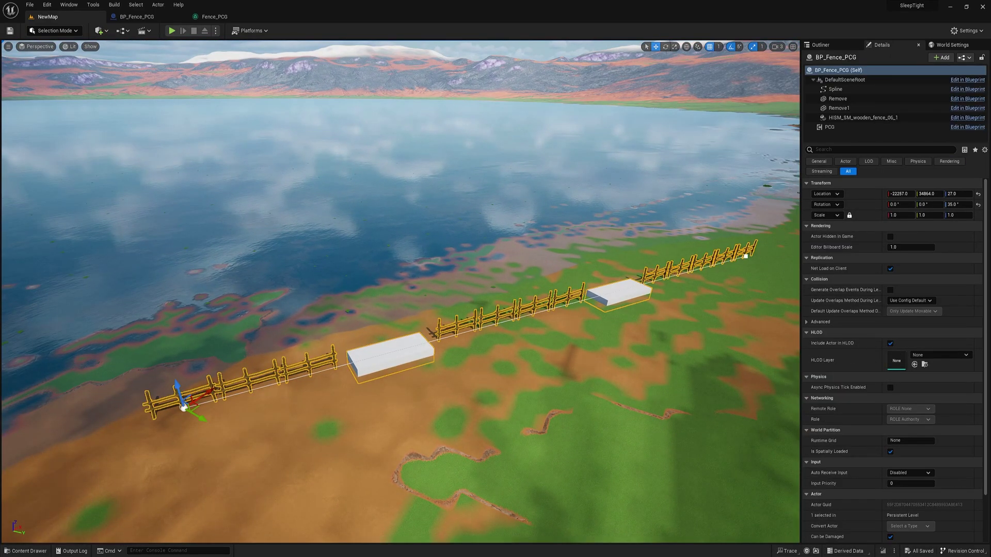
{"action": "left_click_drag", "start_coordinate": [177, 385], "coordinate": [156, 310]}
{"action": "right_click_drag", "start_coordinate": [156, 309], "coordinate": [194, 302]}
{"action": "left_click", "coordinate": [174, 336]}
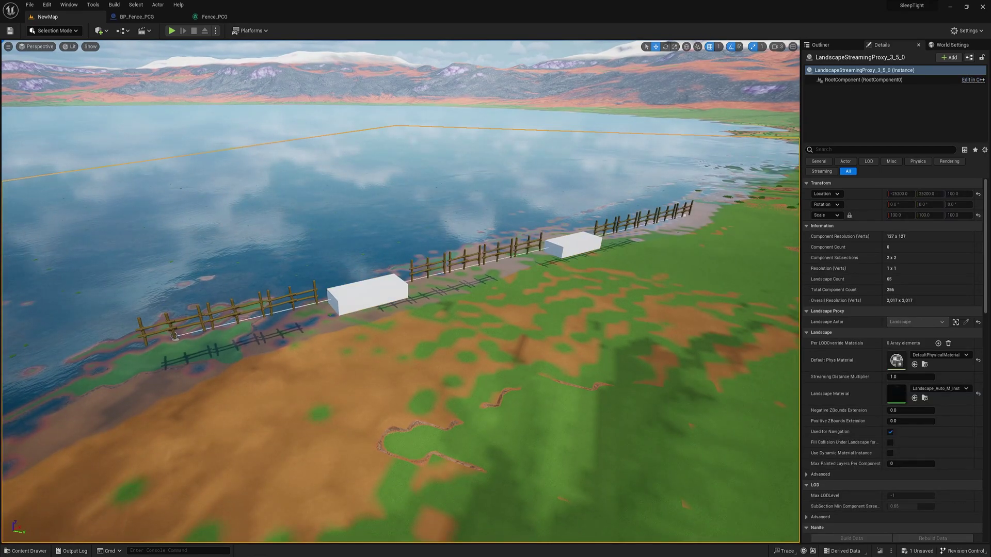
Insert a Projection node between the Difference and StaticMeshSpawner nodes in the Fence_PCG graph.
{"action": "left_click", "coordinate": [214, 17]}
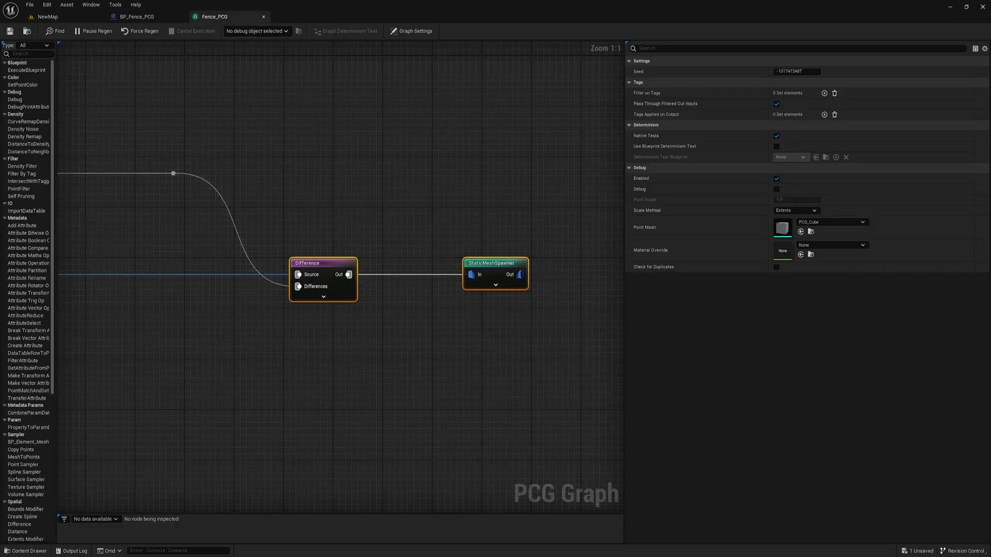
{"action": "left_click", "coordinate": [413, 216]}
{"action": "left_click", "coordinate": [461, 262]}
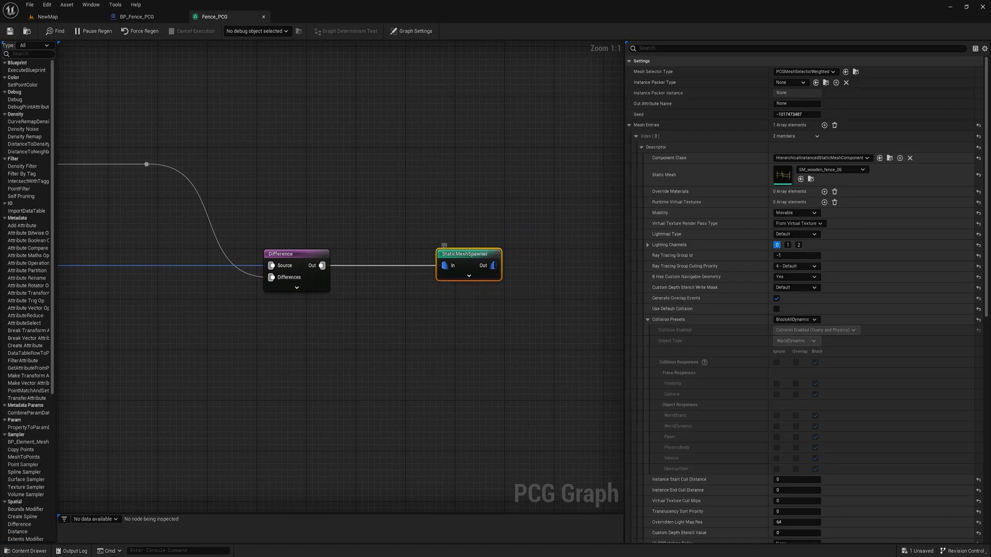
{"action": "right_click_drag", "start_coordinate": [462, 262], "coordinate": [422, 257]}
{"action": "left_click_drag", "start_coordinate": [422, 257], "coordinate": [453, 258]}
{"action": "left_click_drag", "start_coordinate": [281, 262], "coordinate": [316, 275]}
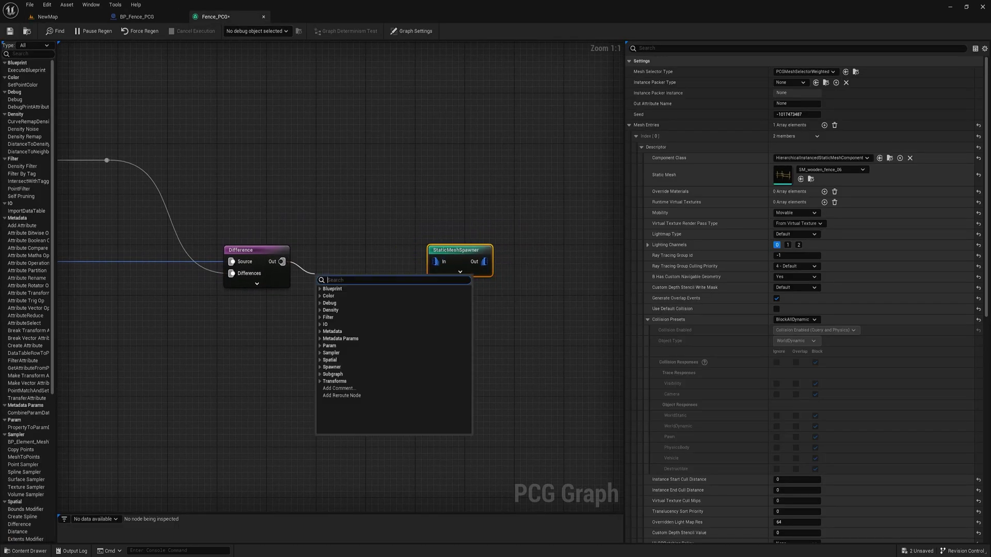
{"action": "type", "text": "pro"}
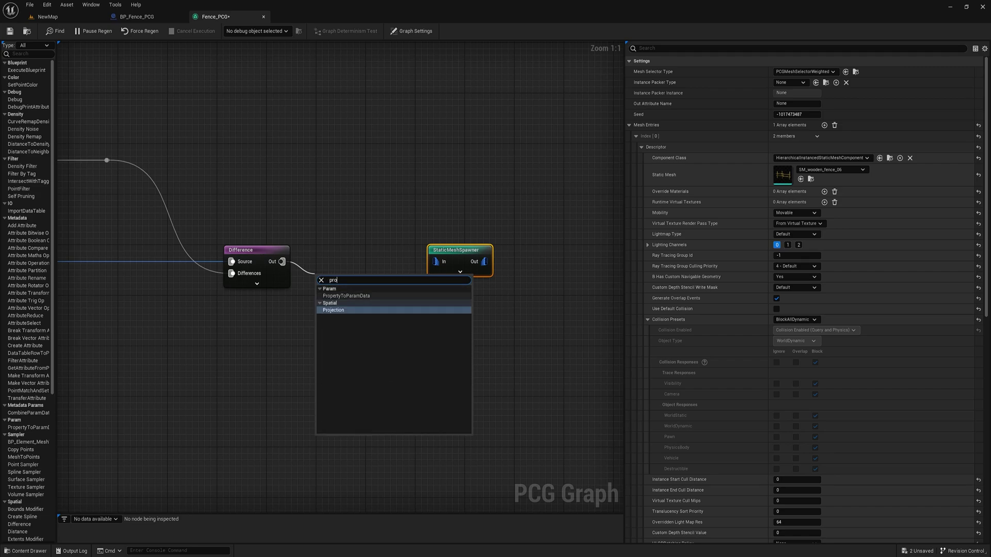
{"action": "key", "text": "Return"}
{"action": "left_click_drag", "start_coordinate": [381, 262], "coordinate": [431, 263]}
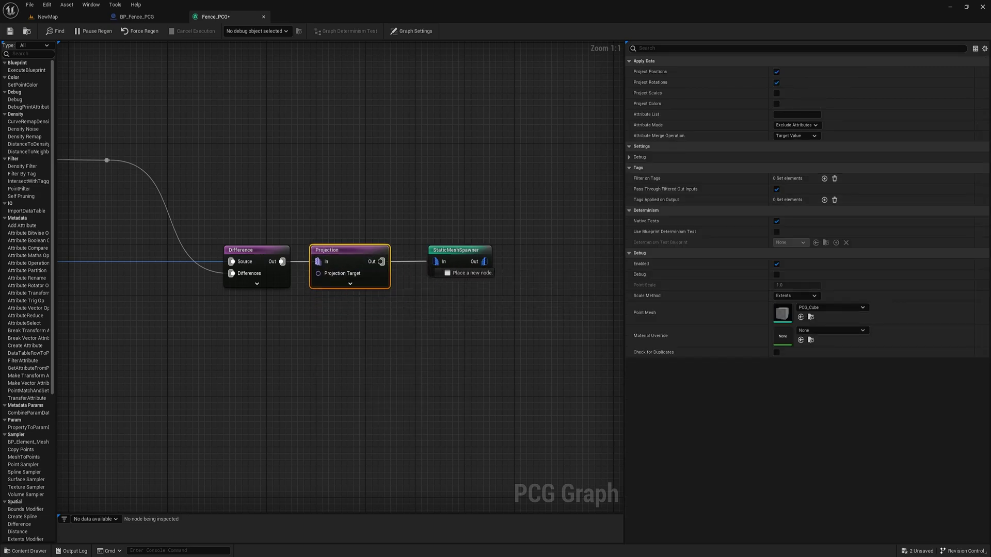
Move the graph's Input node to just above the Difference and Projection nodes.
{"action": "left_click", "coordinate": [222, 308]}
{"action": "scroll", "coordinate": [222, 308], "scroll_direction": "down", "scroll_amount": 3}
{"action": "right_click_drag", "start_coordinate": [222, 308], "coordinate": [515, 336]}
{"action": "left_click_drag", "start_coordinate": [173, 165], "coordinate": [548, 342]}
{"action": "right_click_drag", "start_coordinate": [549, 342], "coordinate": [316, 312]}
{"action": "scroll", "coordinate": [354, 323], "scroll_direction": "up", "scroll_amount": 2}
{"action": "left_click_drag", "start_coordinate": [316, 311], "coordinate": [299, 192]}
{"action": "right_click_drag", "start_coordinate": [322, 209], "coordinate": [289, 207]}
Expand the Input node's hidden pins and connect its Landscape output to the Projection Target input.
{"action": "left_click", "coordinate": [275, 204]}
{"action": "left_click_drag", "start_coordinate": [279, 184], "coordinate": [279, 140]}
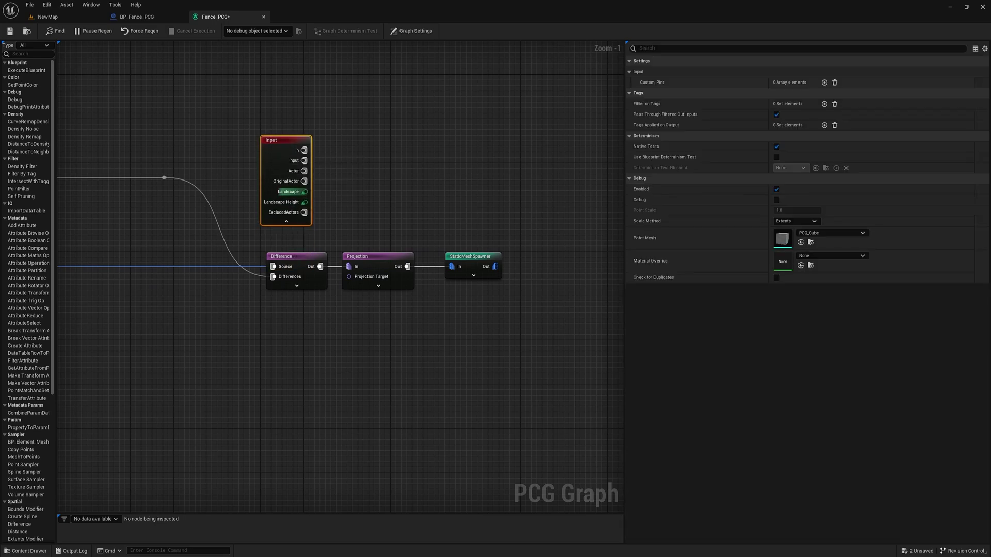
{"action": "left_click_drag", "start_coordinate": [305, 192], "coordinate": [349, 276]}
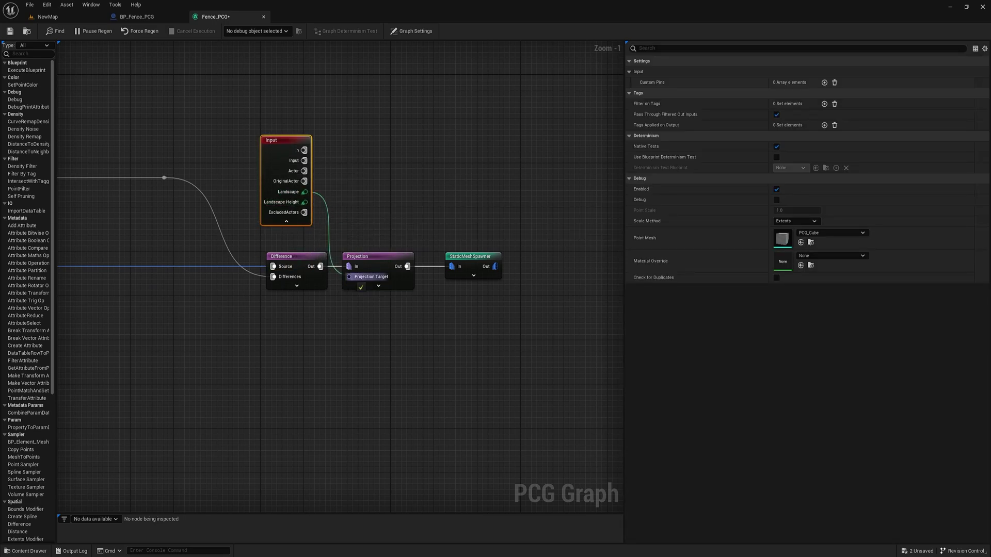
Collapse the Input node's unused pins, lower the node slightly, and add a reroute point on the Landscape connection.
{"action": "left_click", "coordinate": [285, 220]}
{"action": "left_click_drag", "start_coordinate": [282, 140], "coordinate": [282, 168]}
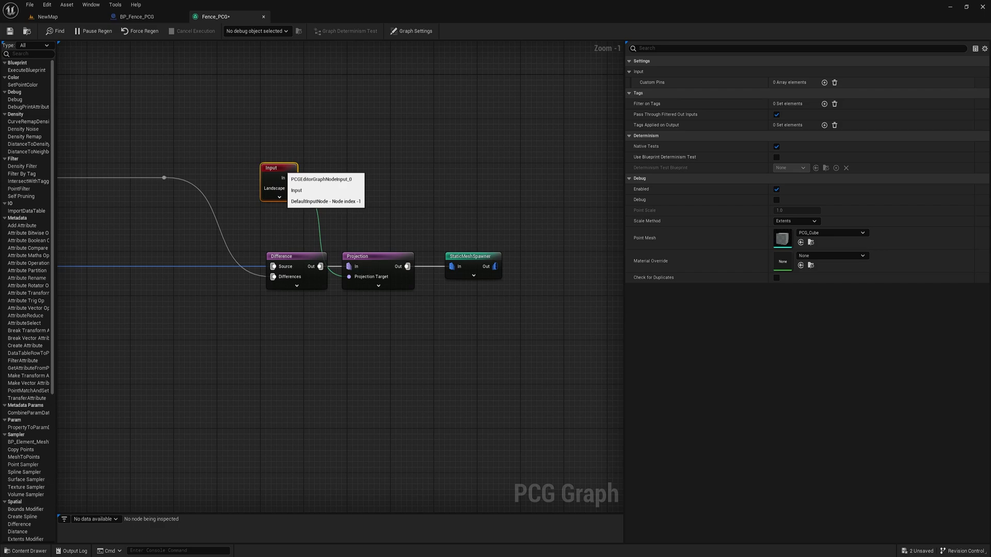
{"action": "double_click", "coordinate": [313, 200]}
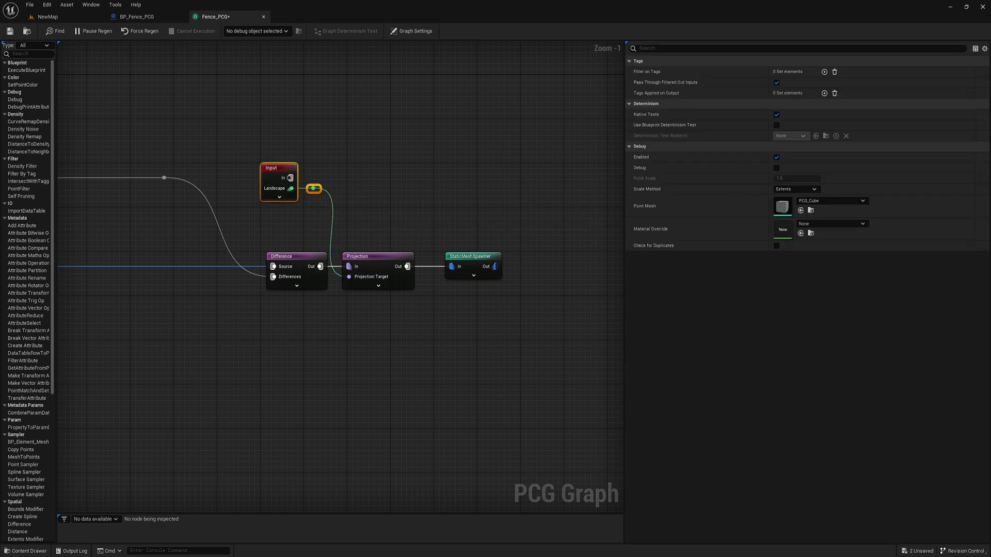
Check the projected fence in the level, and insert a Transform Points node before the Fence spawner with absolute Scale Min and Max of 2.0.
{"action": "left_click", "coordinate": [392, 206]}
{"action": "right_click_drag", "start_coordinate": [392, 206], "coordinate": [349, 185]}
{"action": "right_click_drag", "start_coordinate": [271, 185], "coordinate": [271, 165]}
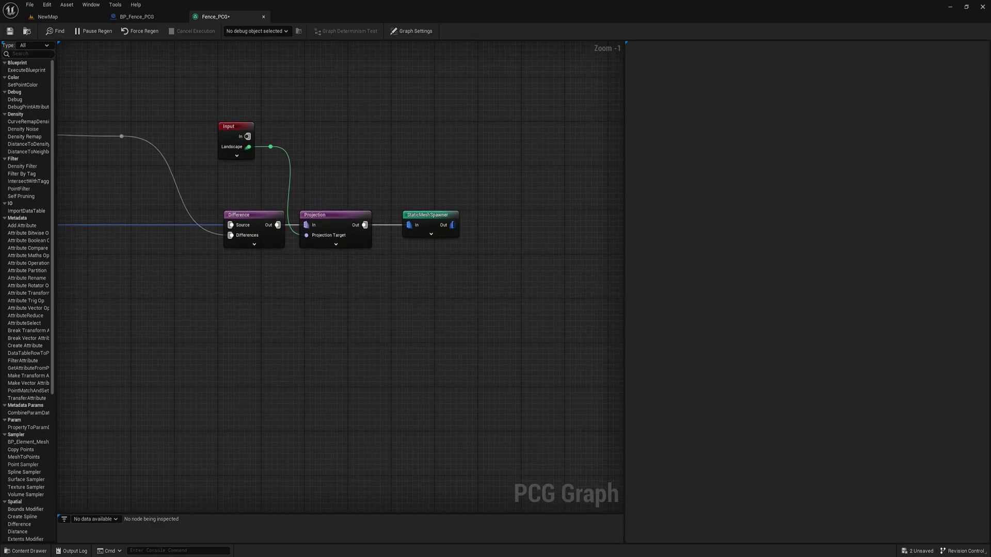
{"action": "left_click", "coordinate": [48, 16]}
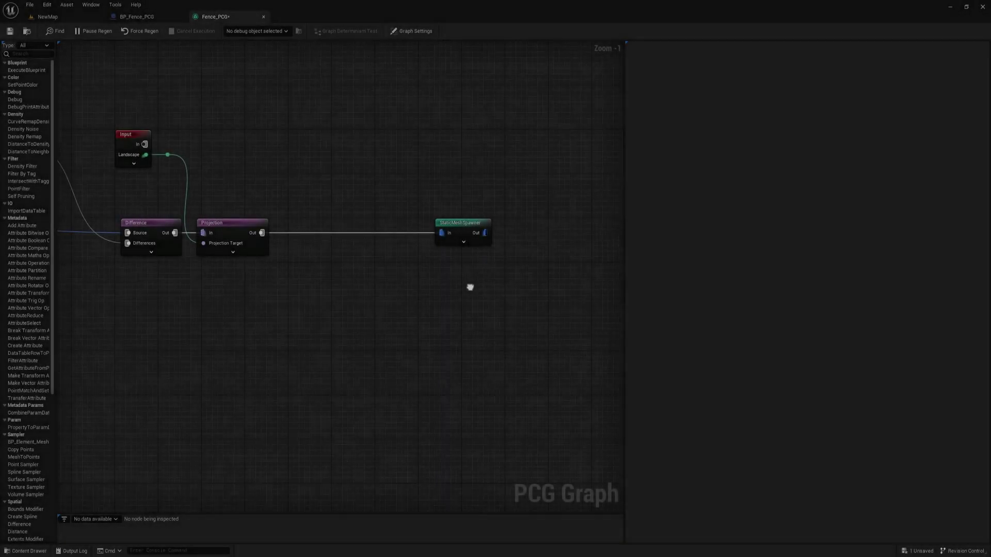
{"action": "right_click_drag", "start_coordinate": [468, 288], "coordinate": [405, 279]}
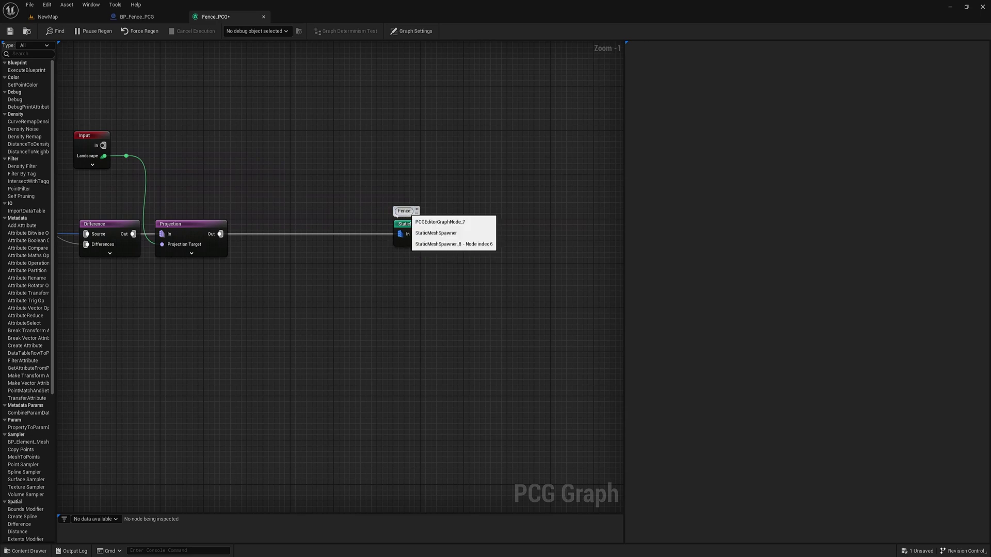
{"action": "left_click_drag", "start_coordinate": [220, 234], "coordinate": [275, 254]}
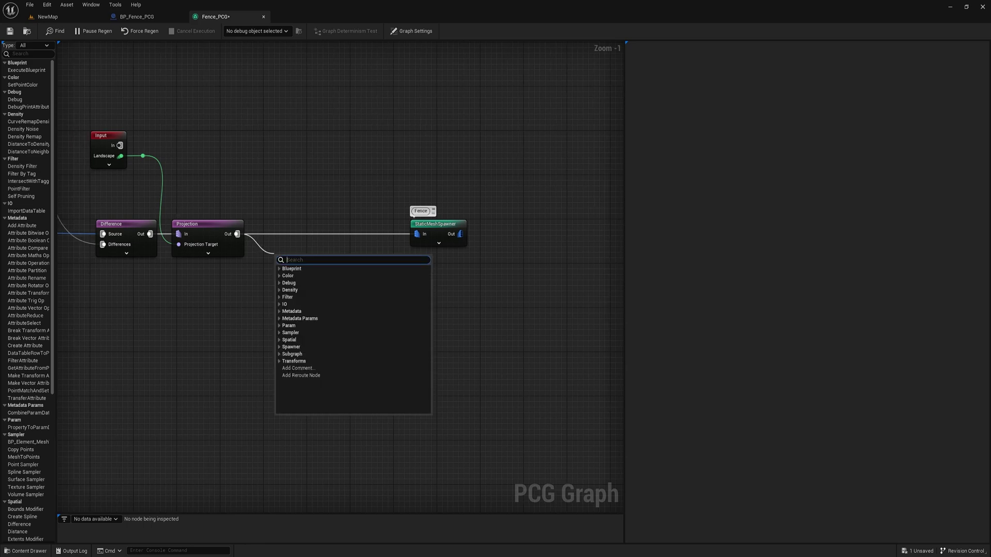
{"action": "type", "text": "tra"}
{"action": "left_click", "coordinate": [301, 311]}
{"action": "left_click_drag", "start_coordinate": [299, 255], "coordinate": [405, 234]}
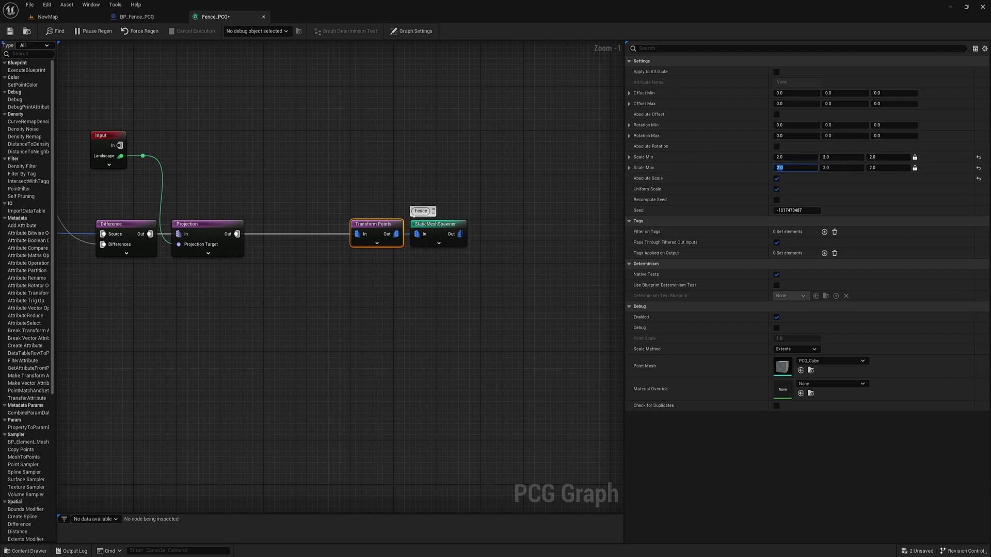
Review the scaled fence in the level, set the Spline Sampler's Distance Increment to 660, and save the graph.
{"action": "left_click", "coordinate": [54, 17]}
{"action": "right_click_drag", "start_coordinate": [400, 292], "coordinate": [428, 276]}
{"action": "key", "text": "w"}
{"action": "key", "text": "s"}
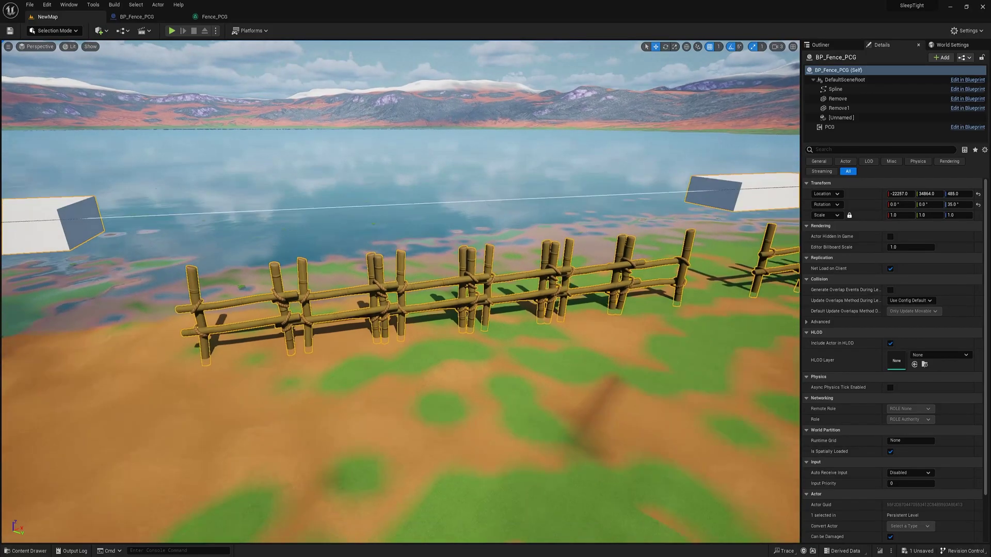
{"action": "left_click", "coordinate": [226, 17]}
{"action": "left_click", "coordinate": [435, 228]}
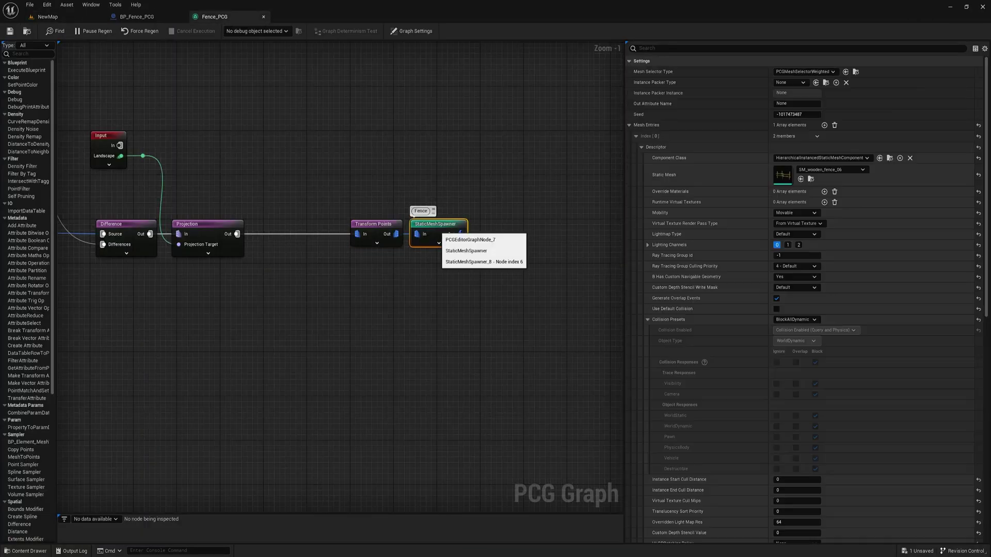
{"action": "left_click", "coordinate": [377, 230]}
{"action": "right_click_drag", "start_coordinate": [227, 289], "coordinate": [615, 291]}
{"action": "left_click", "coordinate": [223, 238]}
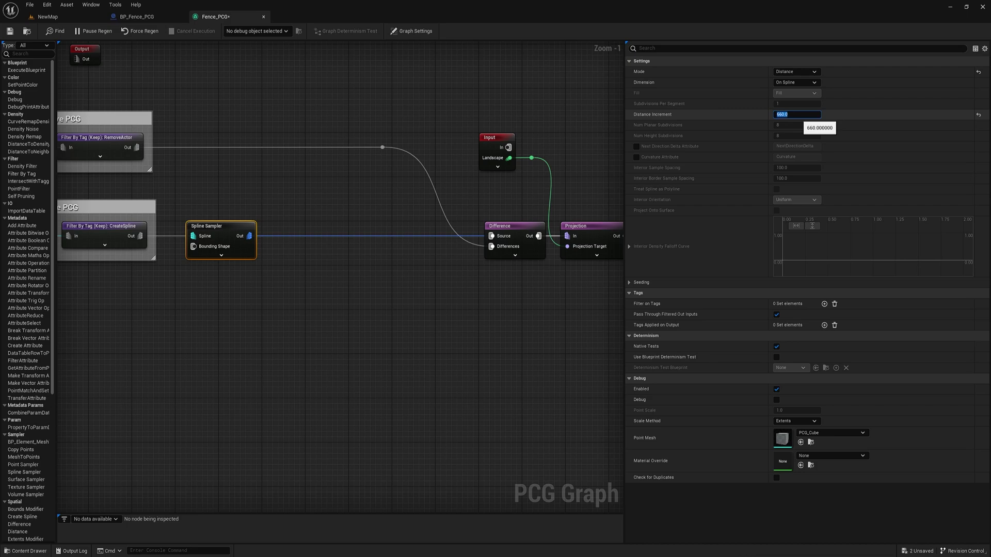
{"action": "left_click", "coordinate": [10, 31]}
Check the fence spacing in the level, and add a CreatePointsGrid node below the Get Spline Data group in Fence_PCG.
{"action": "left_click", "coordinate": [47, 17]}
{"action": "right_click_drag", "start_coordinate": [401, 258], "coordinate": [376, 258]}
{"action": "key", "text": "s"}
{"action": "key", "text": "d"}
{"action": "key", "text": "a"}
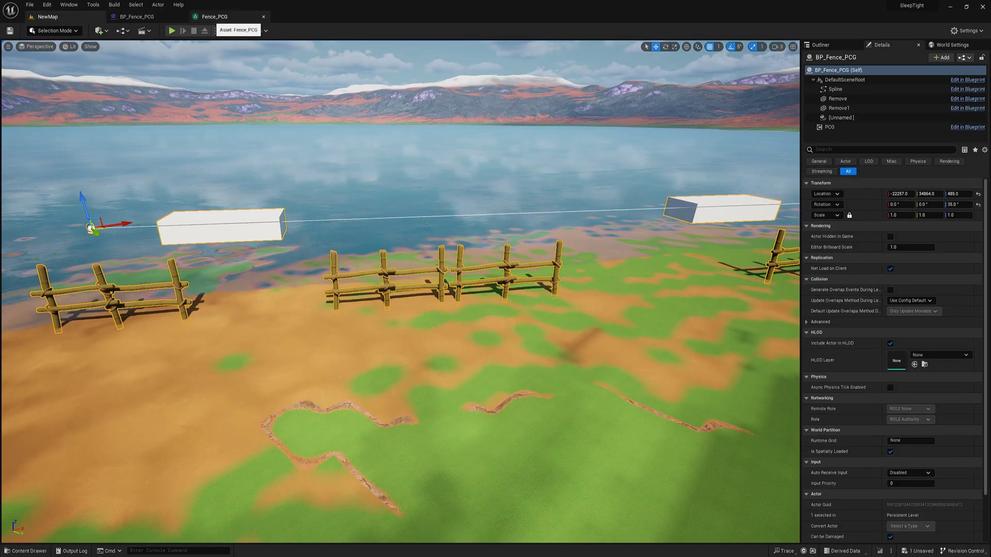
{"action": "left_click", "coordinate": [214, 16]}
{"action": "right_click", "coordinate": [203, 317]}
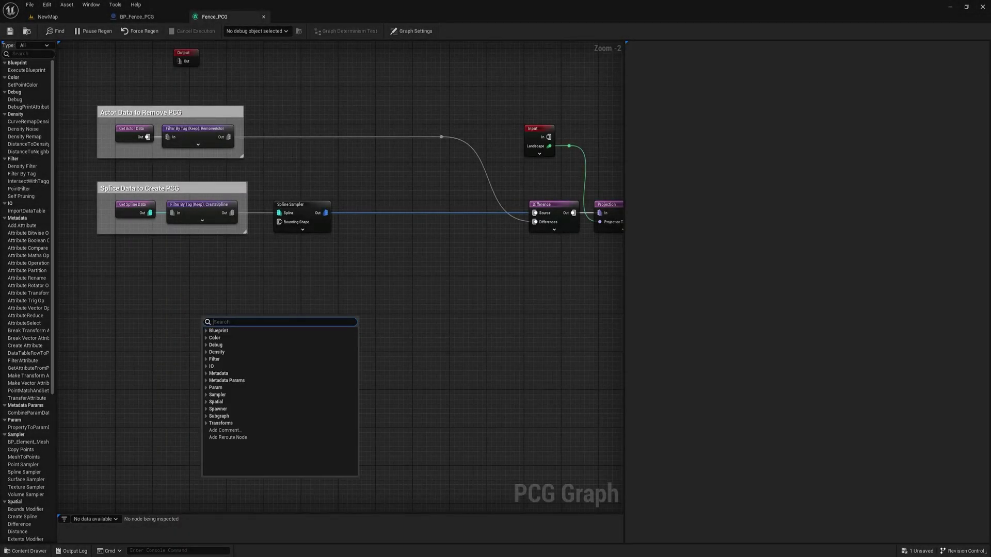
{"action": "type", "text": "grid"}
{"action": "key", "text": "Return"}
{"action": "left_click_drag", "start_coordinate": [219, 324], "coordinate": [134, 286]}
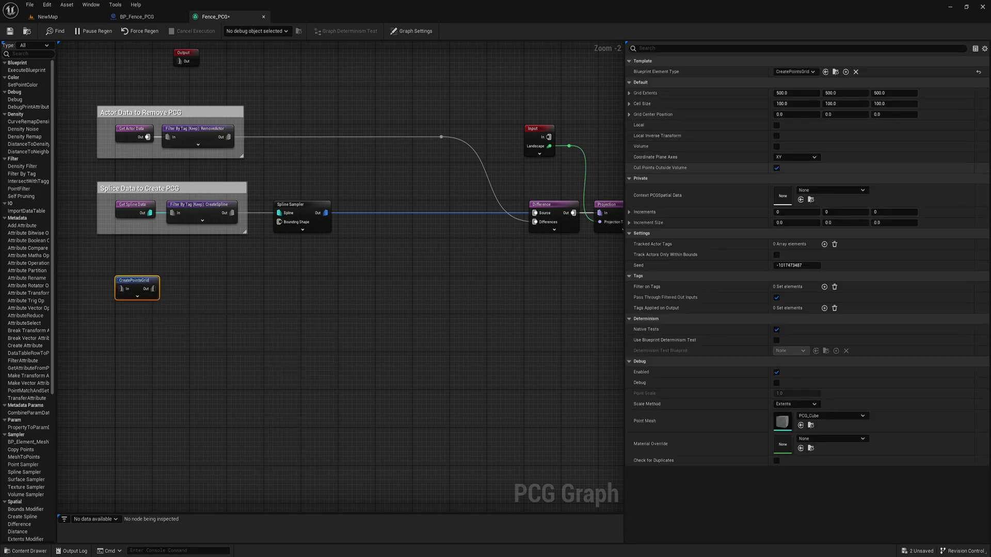
Connect a Bounds Modifier node to the CreatePointsGrid output and set its Bounds Min and Bounds Max to 10 on all axes.
{"action": "key", "text": "Escape"}
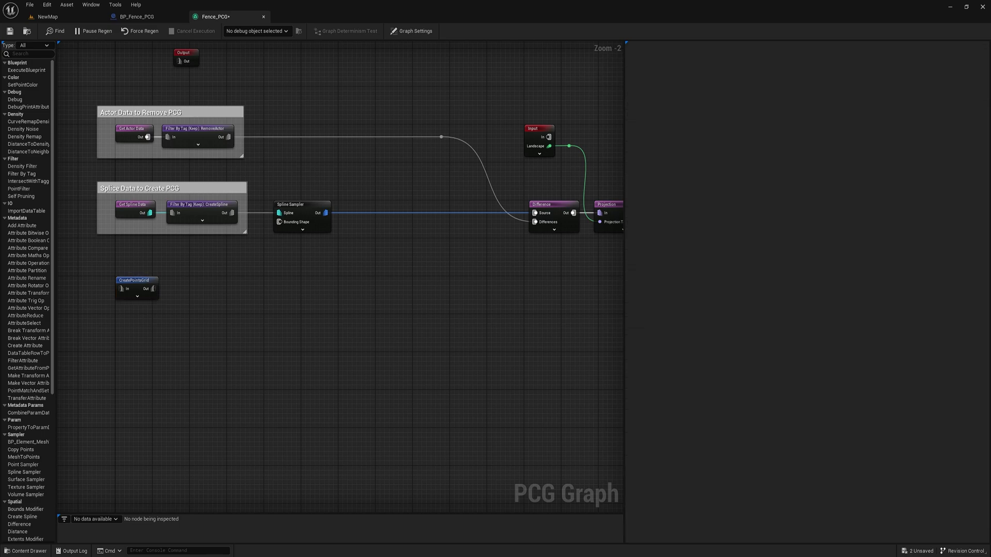
{"action": "left_click_drag", "start_coordinate": [153, 288], "coordinate": [255, 290]}
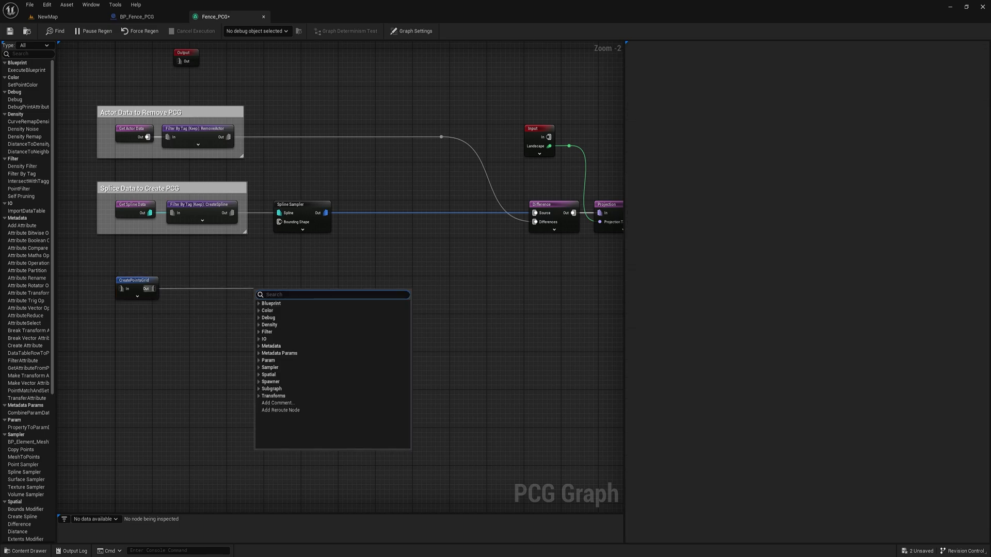
{"action": "type", "text": "boun"}
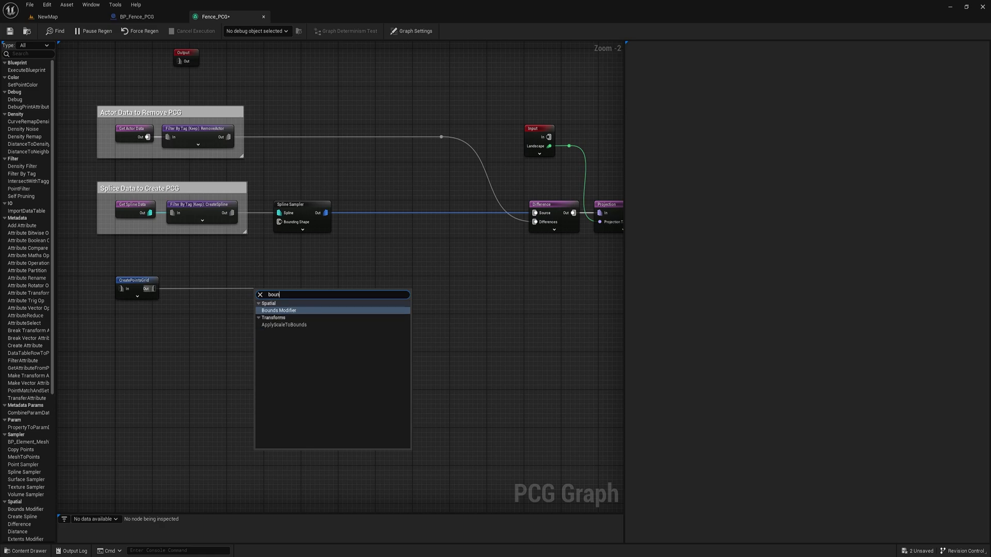
{"action": "key", "text": "Return"}
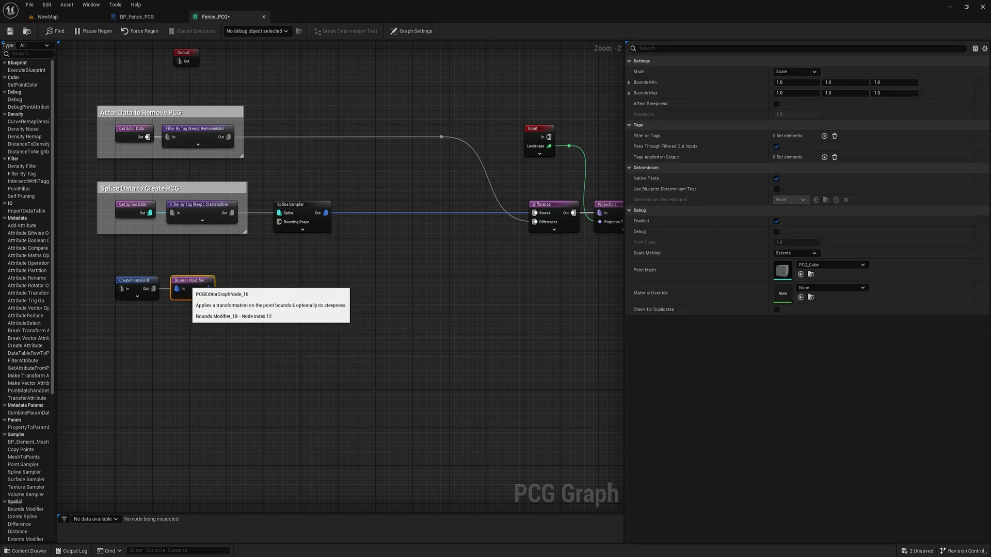
{"action": "left_click", "coordinate": [797, 84]}
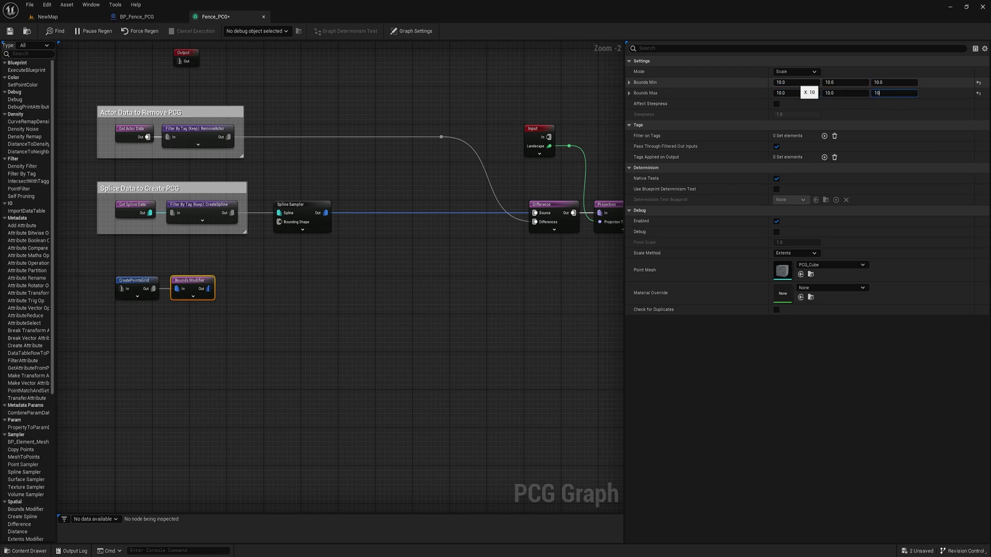
{"action": "type", "text": "10"}
{"action": "key", "text": "Return"}
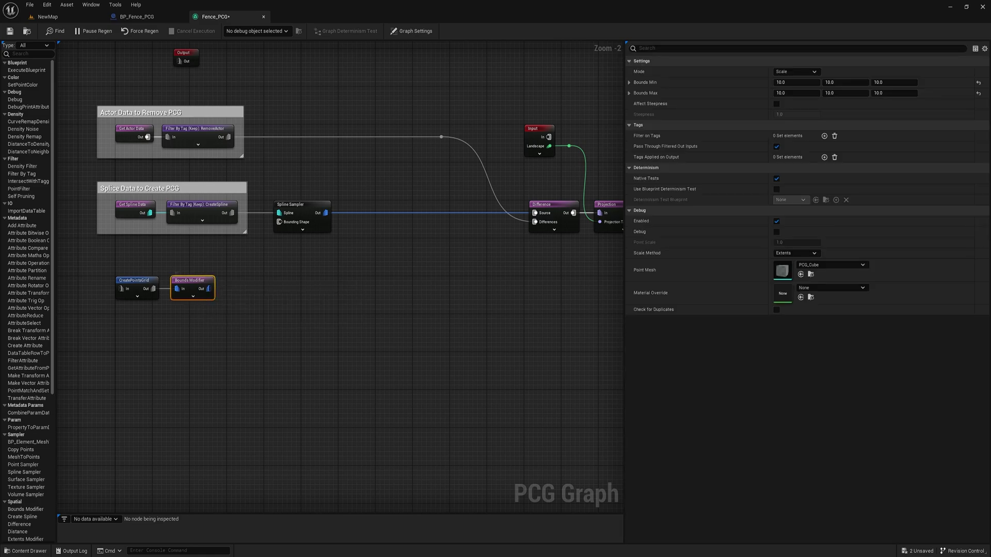
Add a Copy Points node with the Bounds Modifier output as Source and the Spline Sampler output as Target.
{"action": "left_click_drag", "start_coordinate": [264, 288], "coordinate": [368, 280]}
{"action": "type", "text": "COPY"}
{"action": "left_click", "coordinate": [295, 311]}
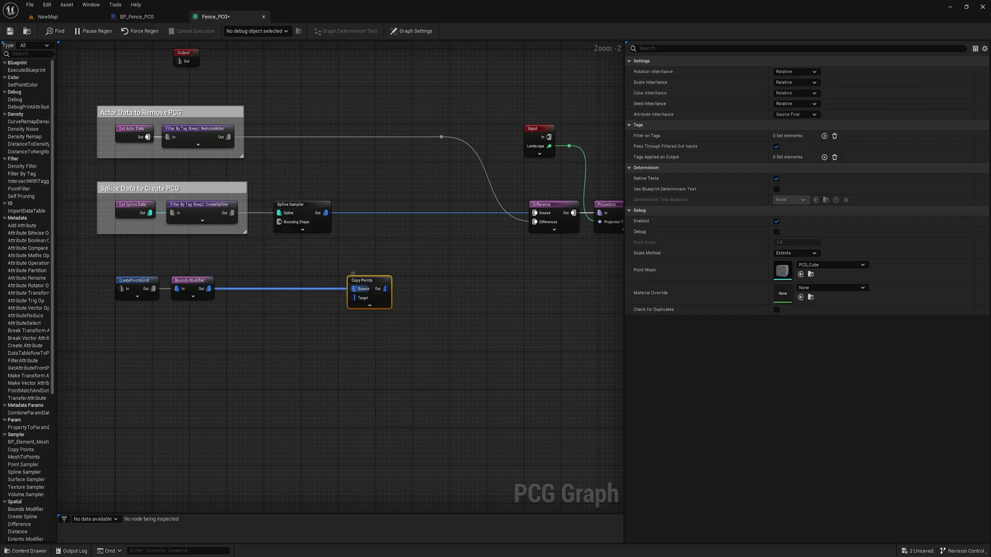
{"action": "left_click_drag", "start_coordinate": [354, 297], "coordinate": [318, 212]}
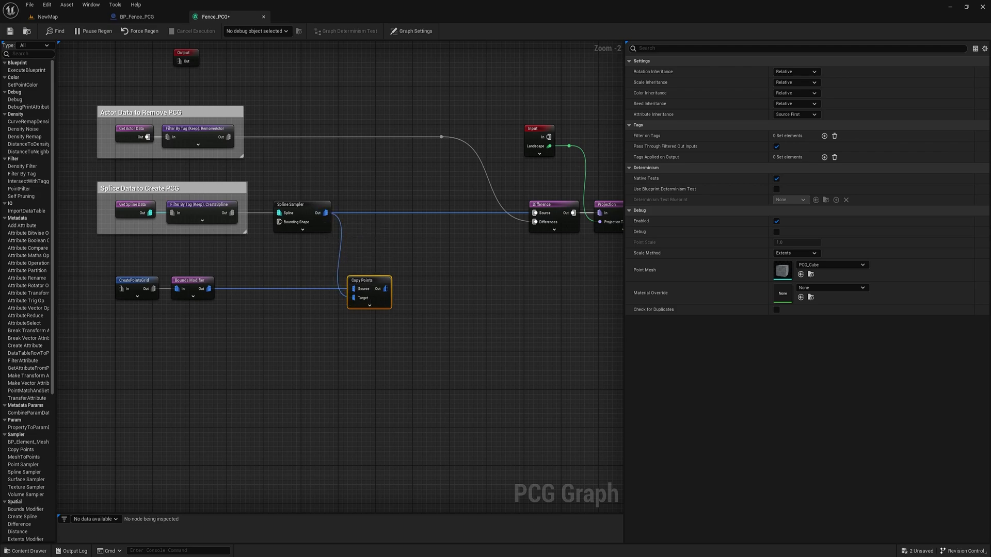
Enable debug display on the Copy Points node and inspect the copied grid points in the level.
{"action": "key", "text": "d"}
{"action": "left_click", "coordinate": [47, 17]}
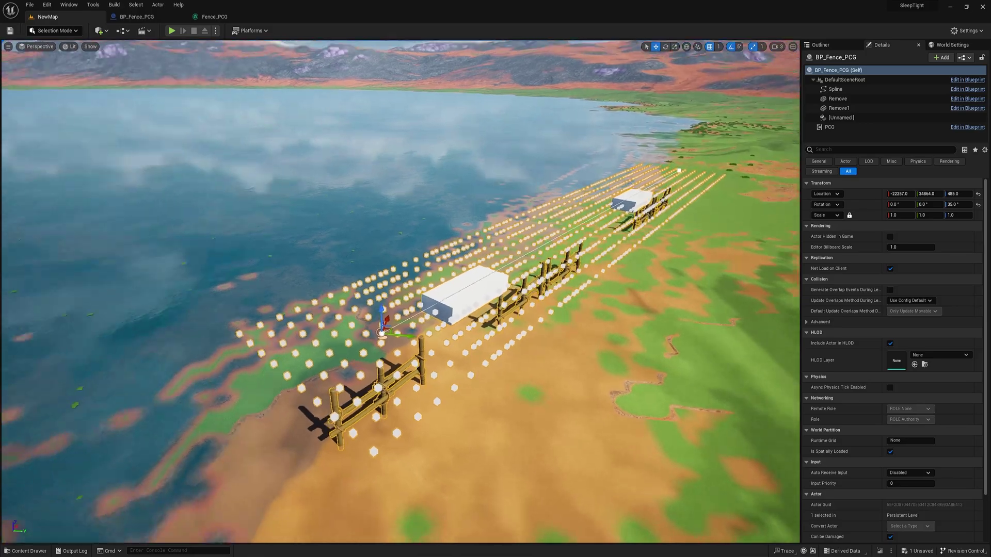
{"action": "right_click_drag", "start_coordinate": [400, 291], "coordinate": [369, 291]}
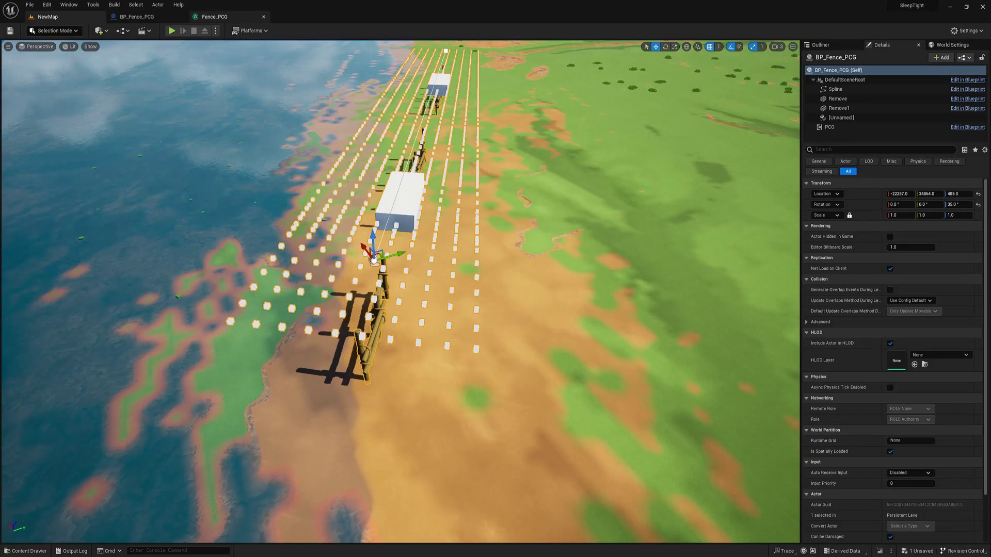
Connect a copy of the Fence StaticMeshSpawner to the Copy Points output and preview it in the level.
{"action": "left_click", "coordinate": [220, 17]}
{"action": "right_click_drag", "start_coordinate": [438, 279], "coordinate": [102, 289]}
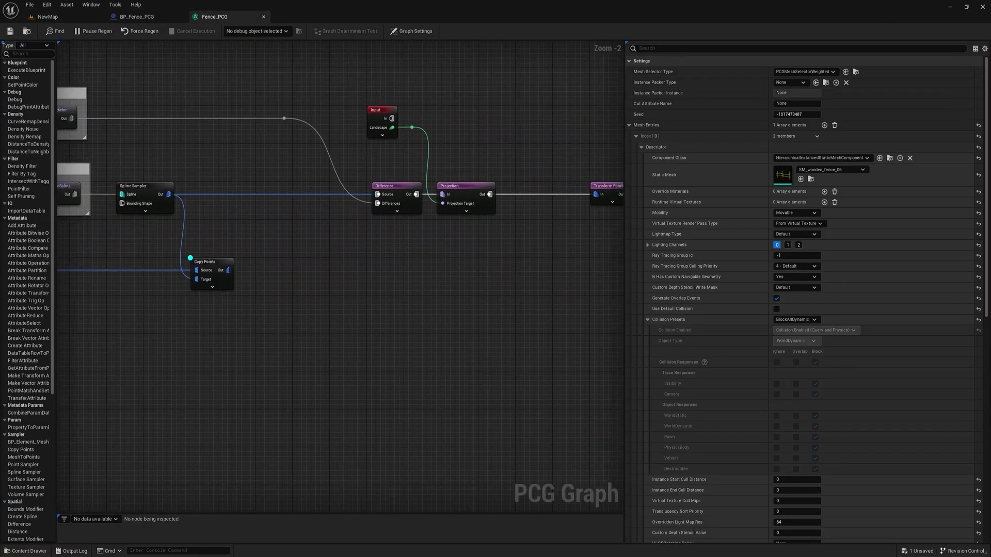
{"action": "left_click_drag", "start_coordinate": [228, 270], "coordinate": [310, 282]}
{"action": "right_click_drag", "start_coordinate": [317, 287], "coordinate": [339, 264]}
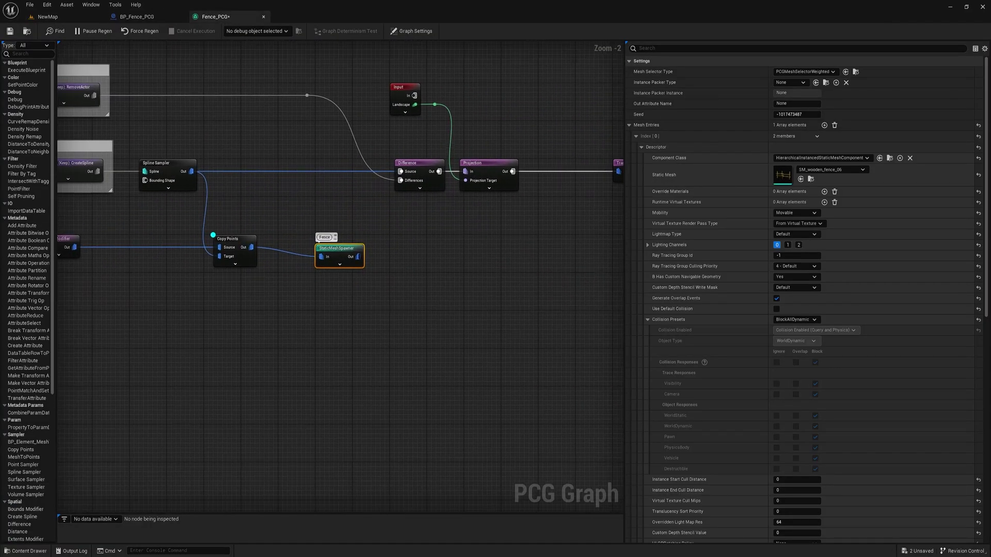
{"action": "left_click", "coordinate": [47, 17]}
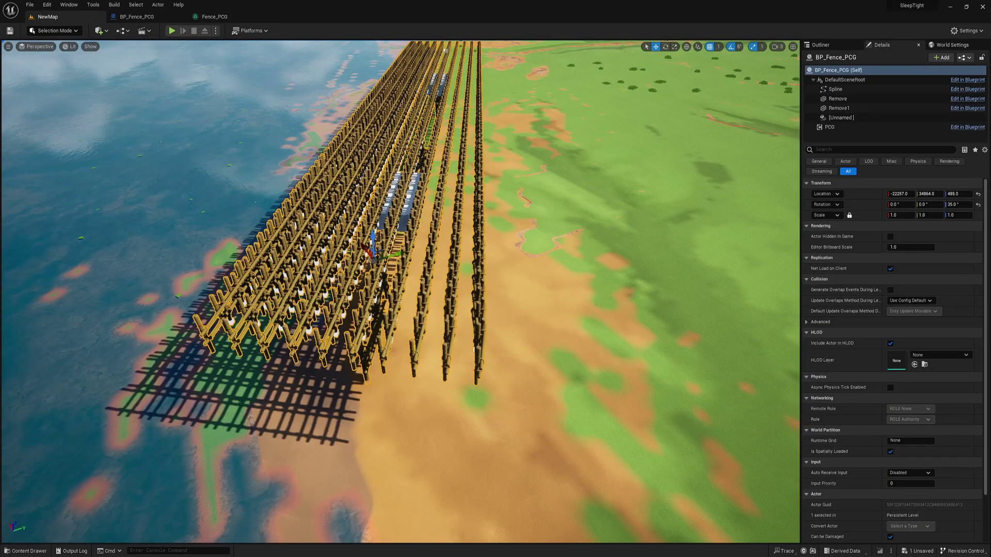
Move the copied Fence spawner farther away from Copy Points and break the connection between them.
{"action": "left_click", "coordinate": [214, 16]}
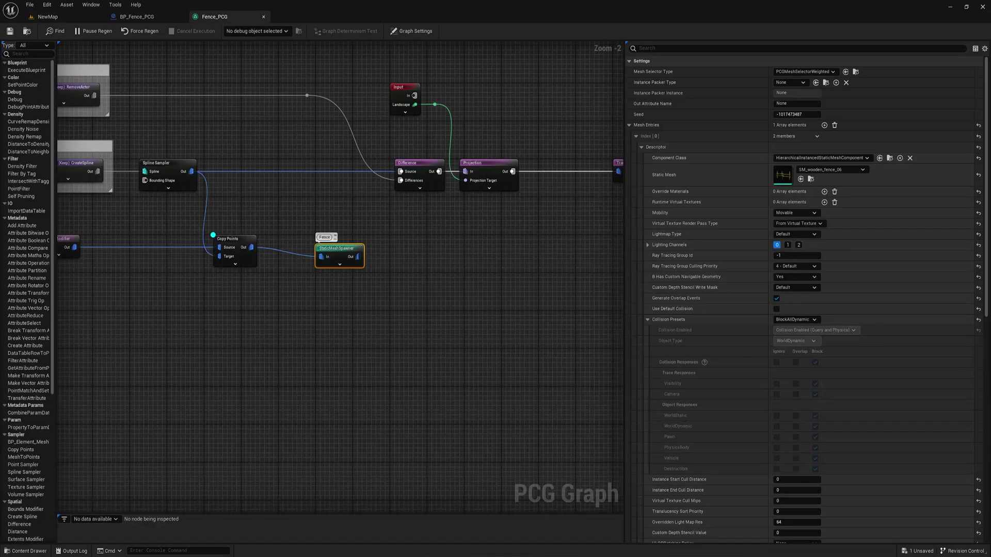
{"action": "right_click_drag", "start_coordinate": [334, 248], "coordinate": [322, 257]}
{"action": "left_click_drag", "start_coordinate": [322, 258], "coordinate": [513, 262]}
{"action": "left_click", "coordinate": [460, 267], "text": "alt"}
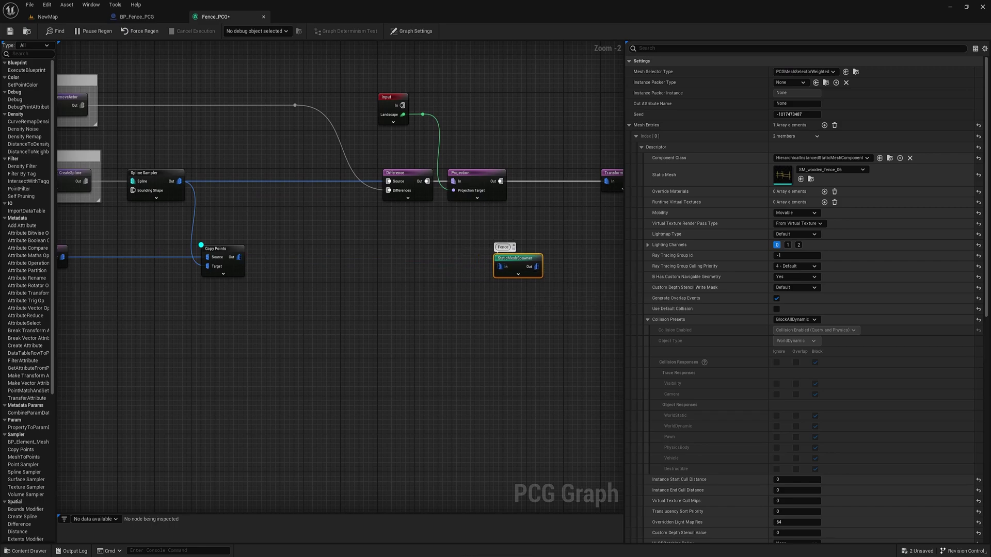
Add a Distance node with its Source fed by the Copy Points output.
{"action": "right_click_drag", "start_coordinate": [361, 258], "coordinate": [459, 262]}
{"action": "left_click_drag", "start_coordinate": [338, 261], "coordinate": [367, 252]}
{"action": "type", "text": "dis"}
{"action": "key", "text": "Return"}
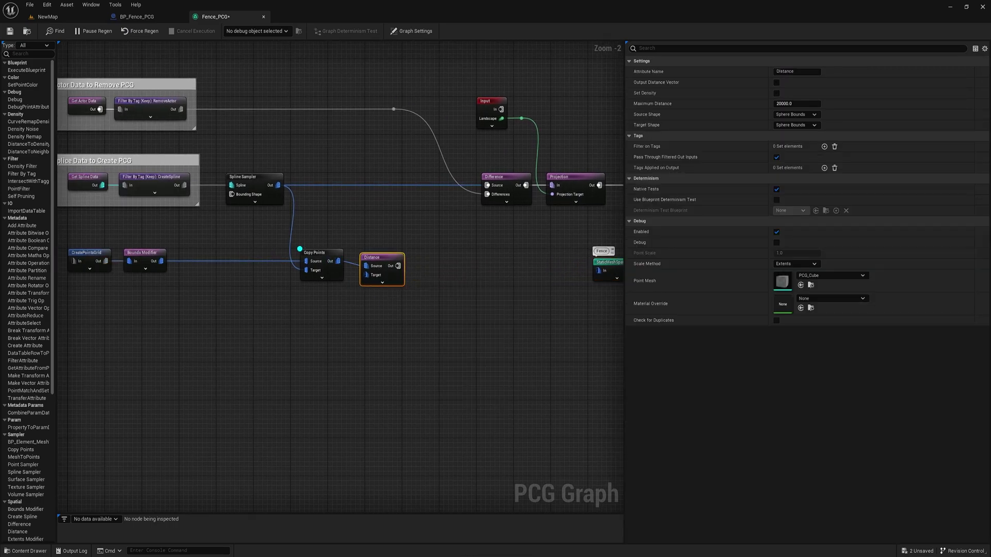